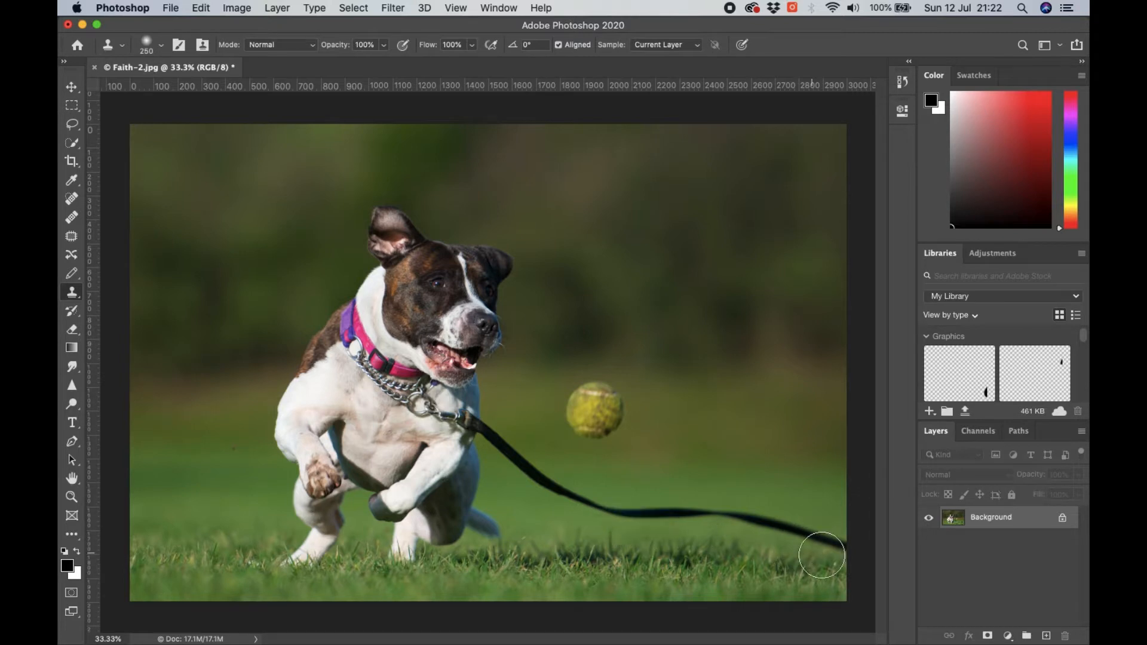
- Try cloning over the left edge of the tennis ball and undo the stroke
left_click(576, 403)
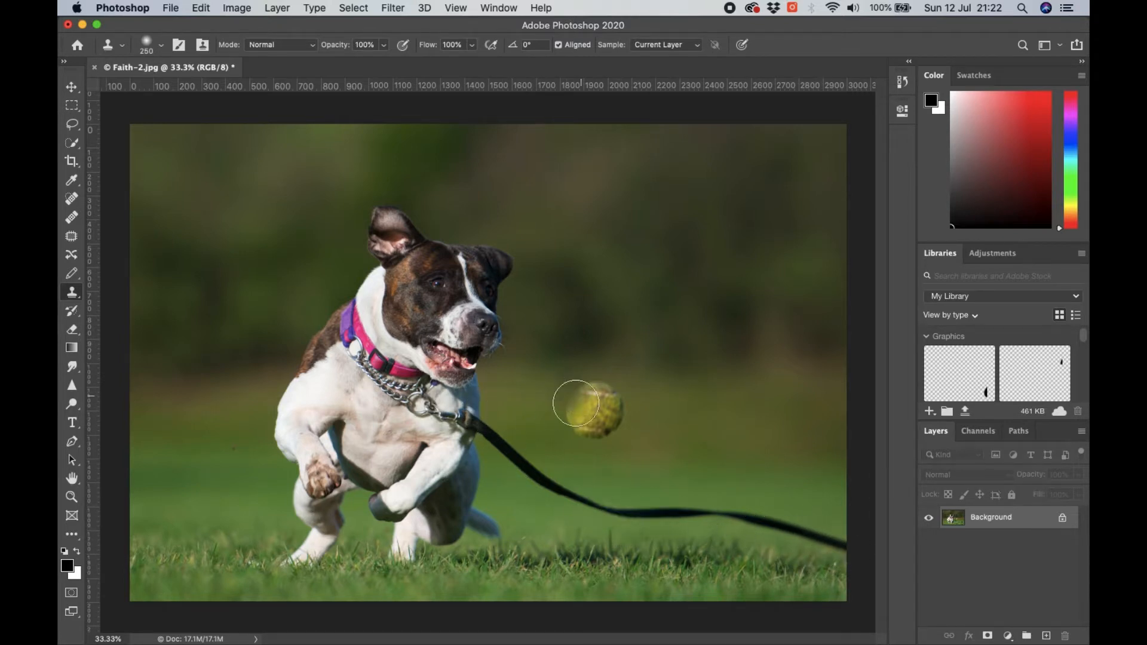
key("super+z")
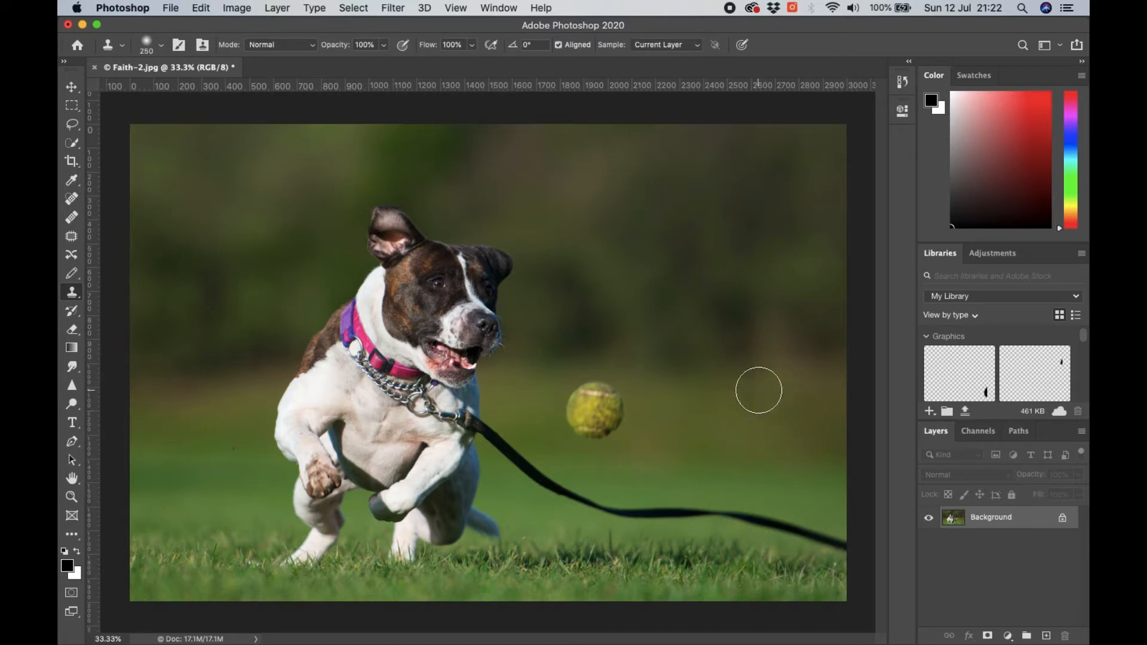
left_click(171, 8)
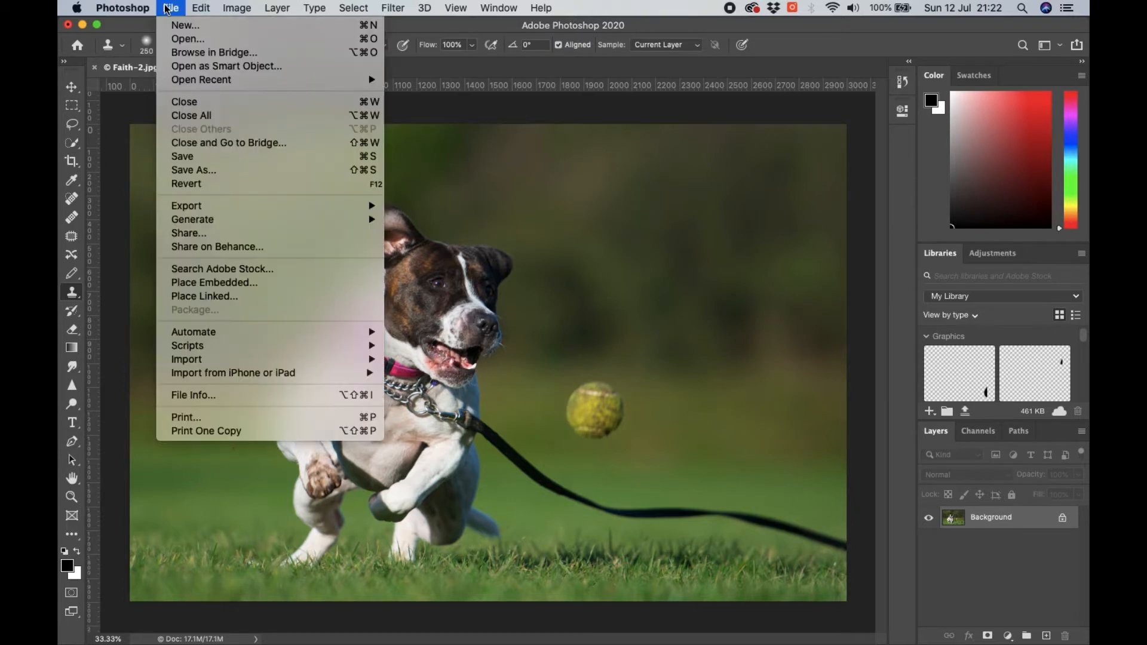
mouse_move(204, 8)
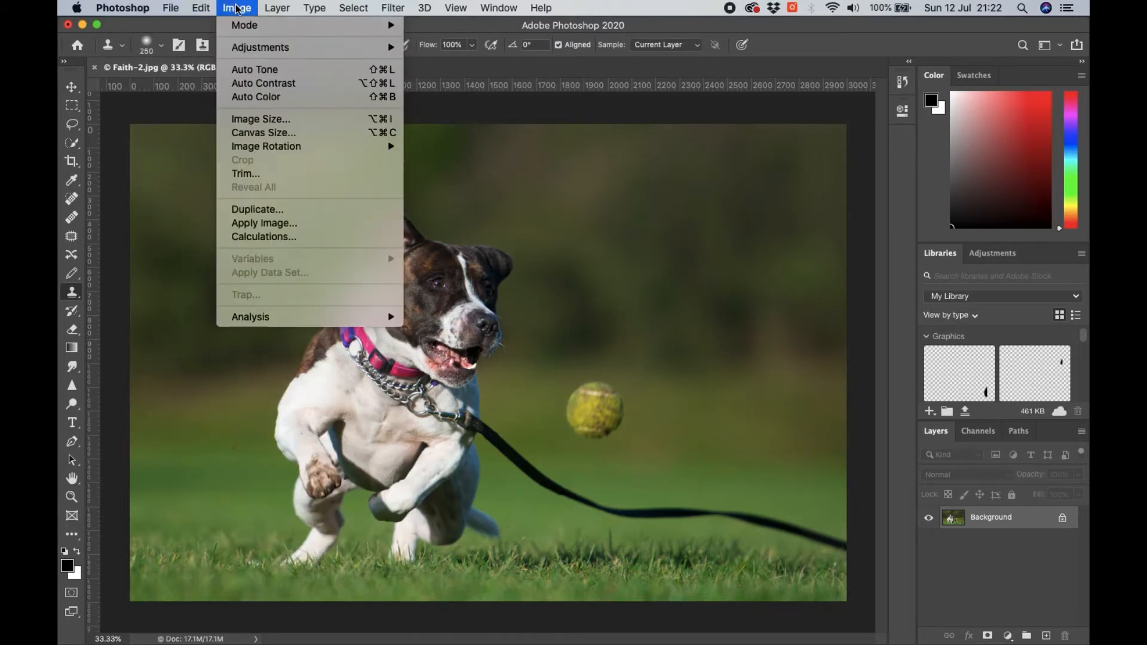
mouse_move(278, 7)
mouse_move(336, 10)
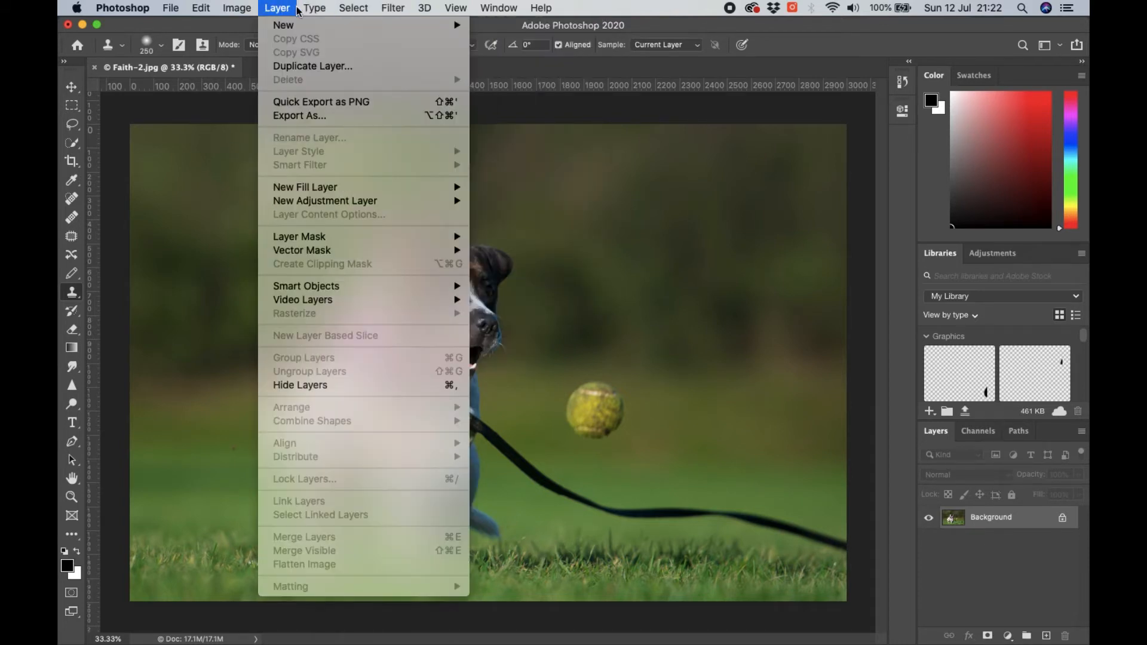
mouse_move(437, 10)
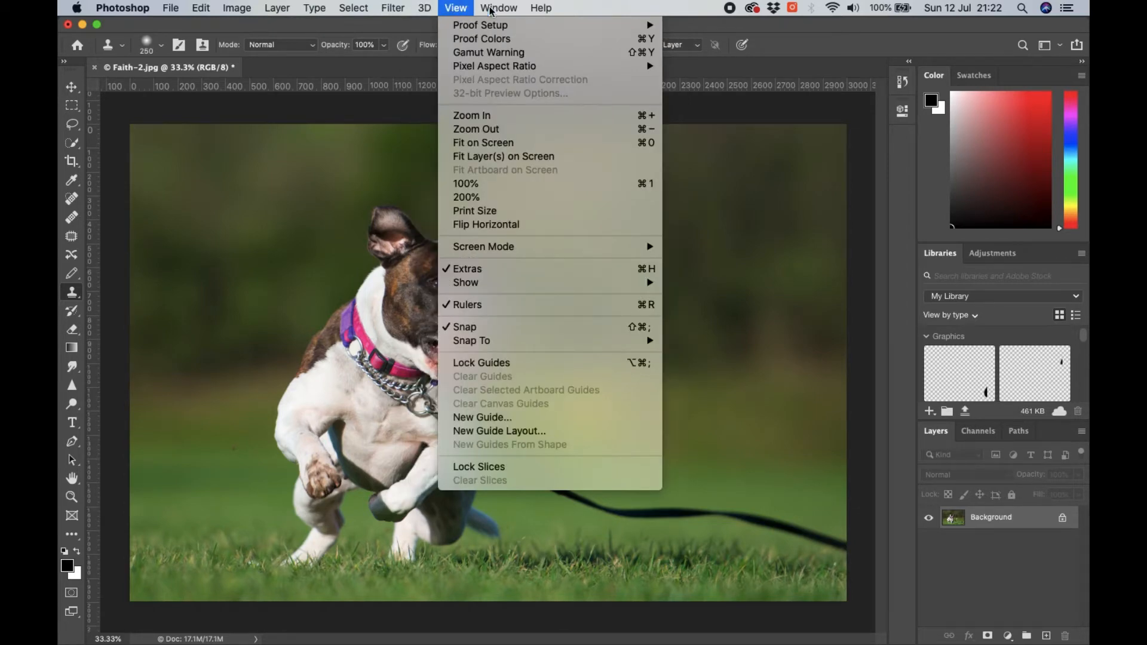
left_click(465, 7)
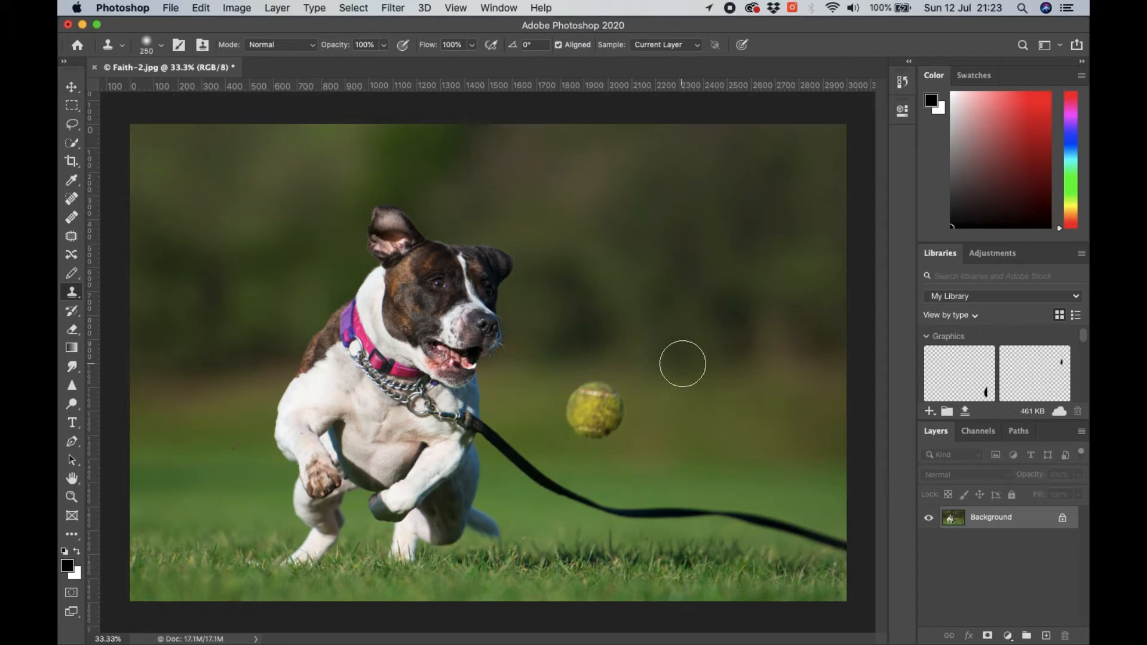
left_click(499, 8)
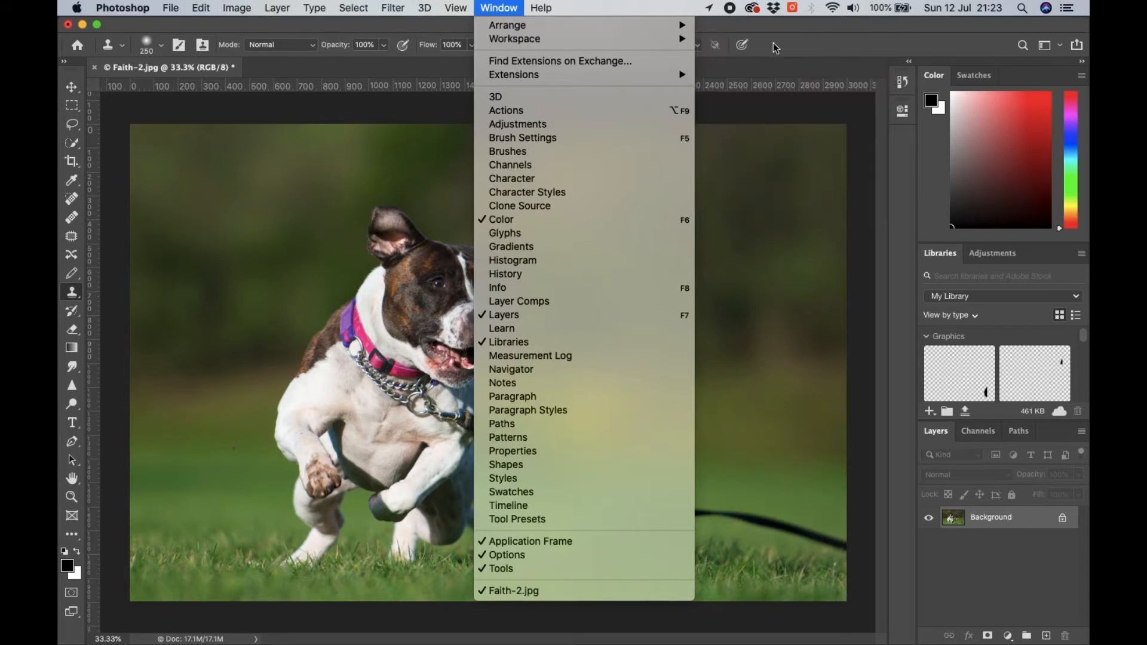
mouse_move(680, 40)
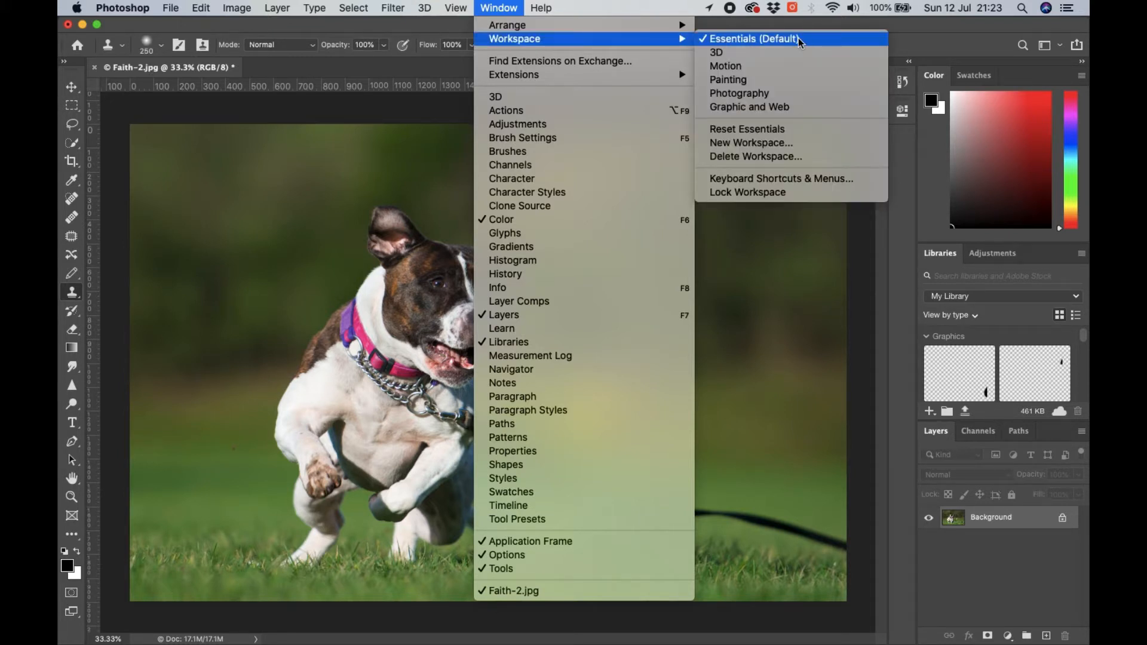
left_click(499, 8)
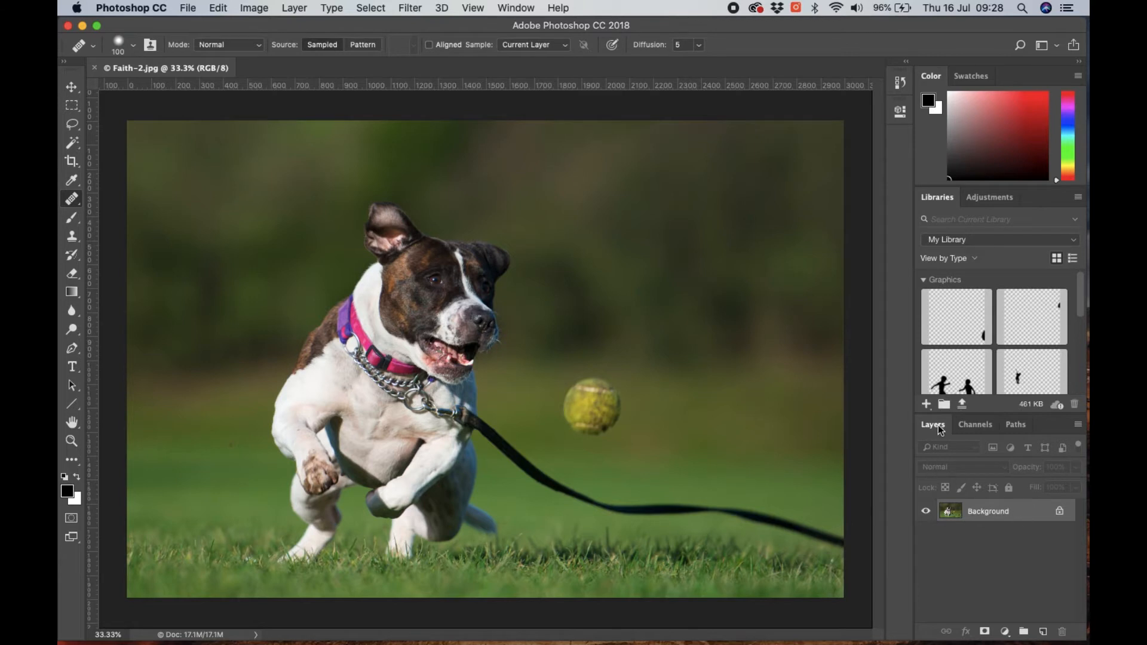
- Unlock the Background layer so that it becomes a regular editable layer
left_click_drag(936, 427, 572, 259)
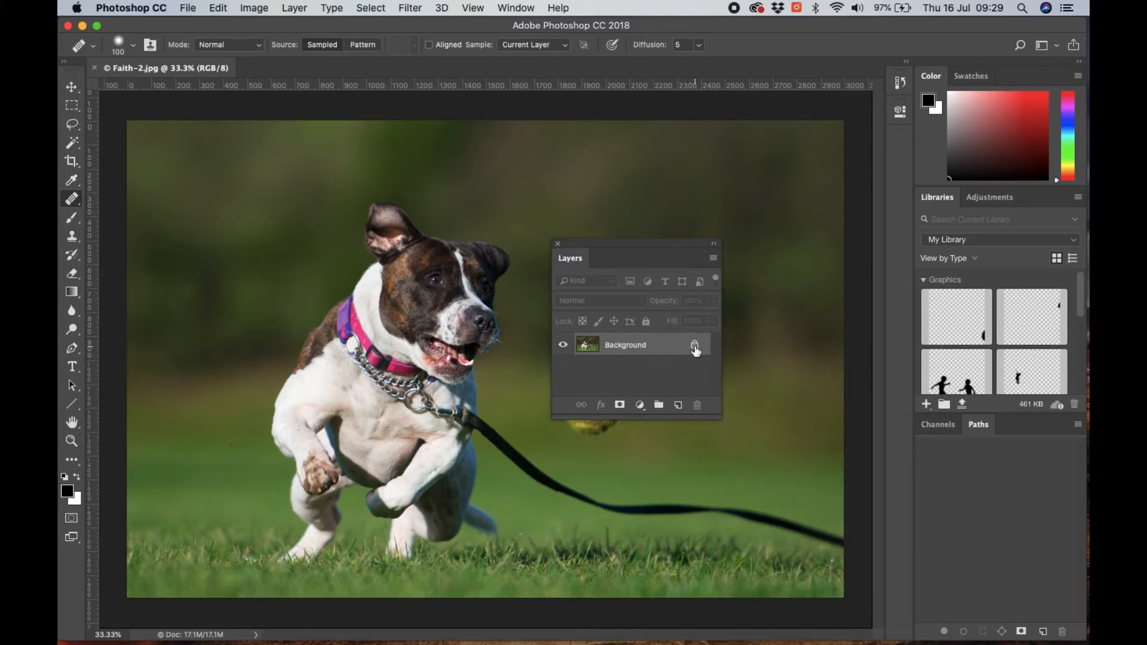
mouse_move(695, 351)
left_click(695, 347)
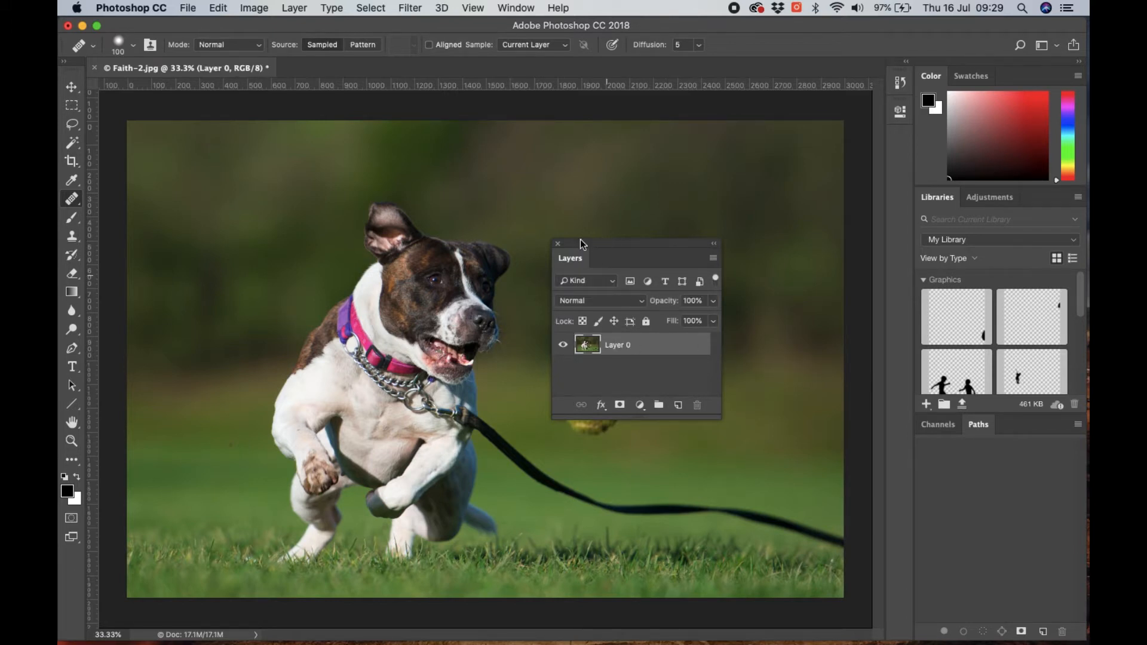
left_click_drag(595, 245, 971, 429)
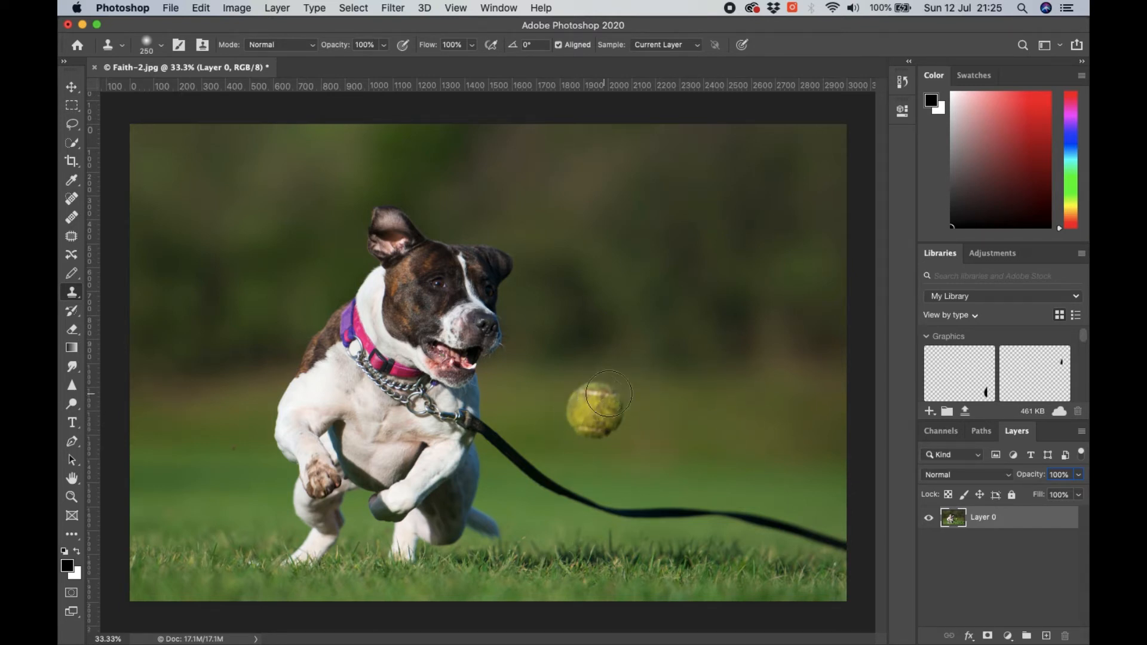
- Try to cover the tennis ball with Clone Stamp strokes sampled from the background beside it, and undo them
left_click(696, 410, "alt")
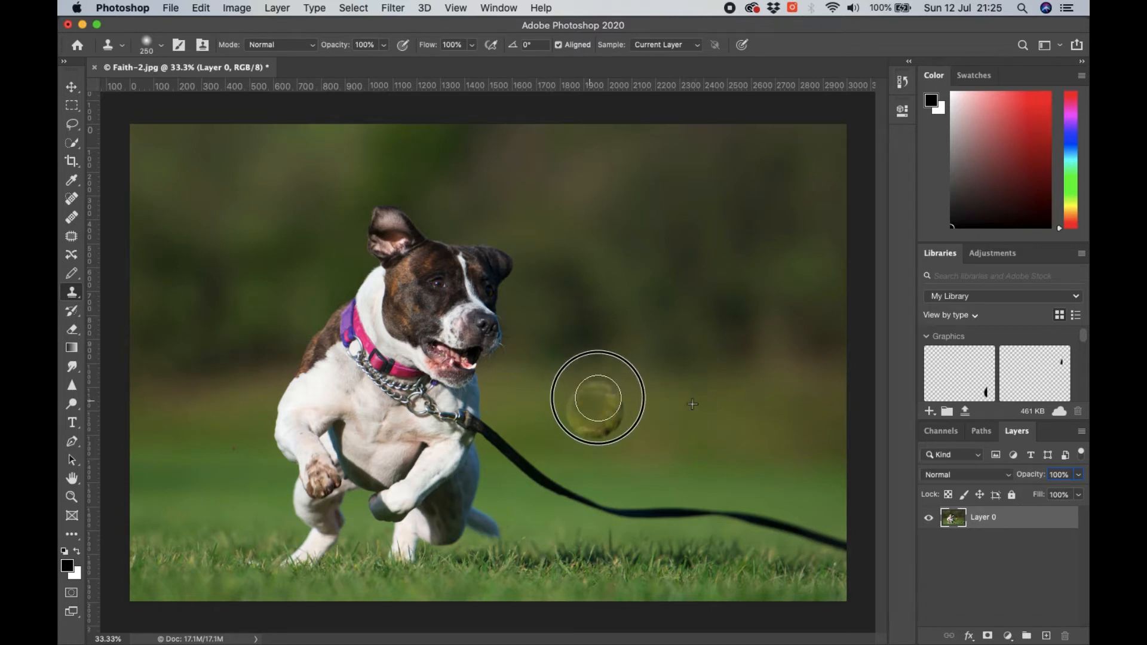
mouse_move(598, 398)
left_mouse_down()
mouse_move(617, 418)
mouse_move(583, 404)
mouse_move(611, 413)
mouse_move(594, 406)
mouse_move(607, 407)
mouse_move(580, 413)
left_mouse_up()
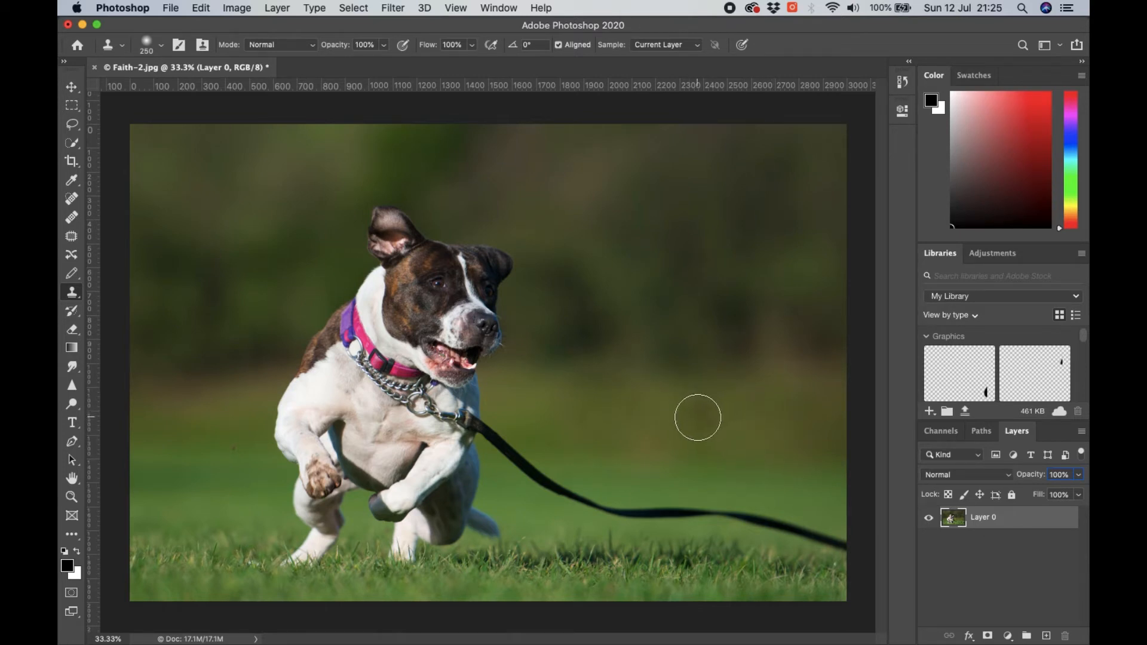
key("super+z")
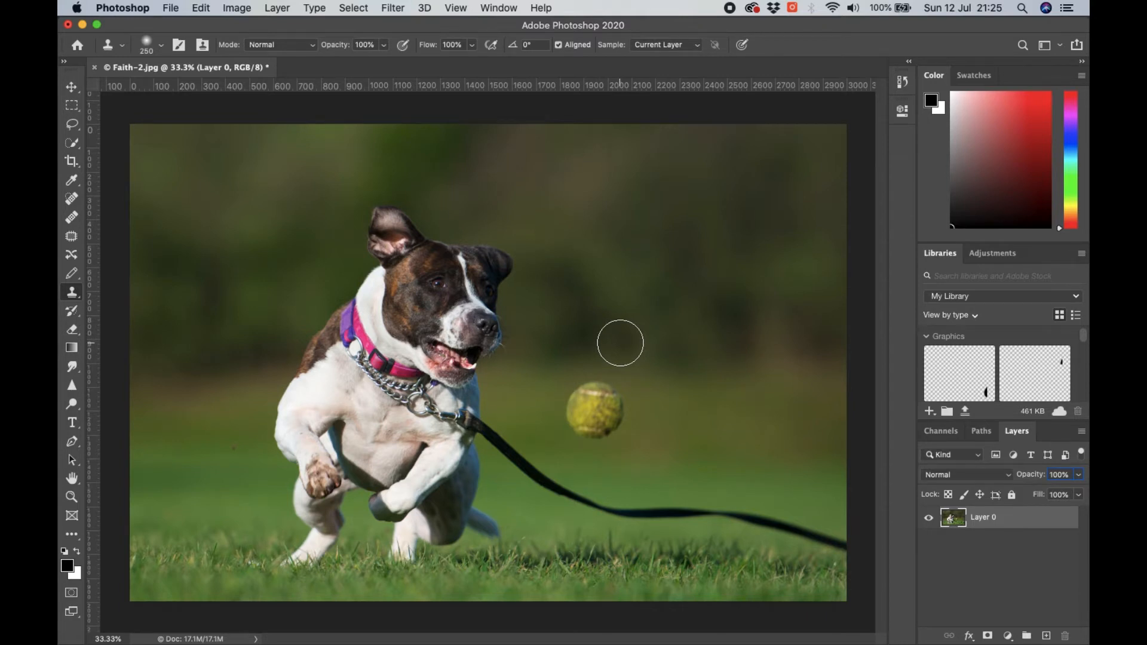
- Switch to the Brush tool
left_click(163, 49)
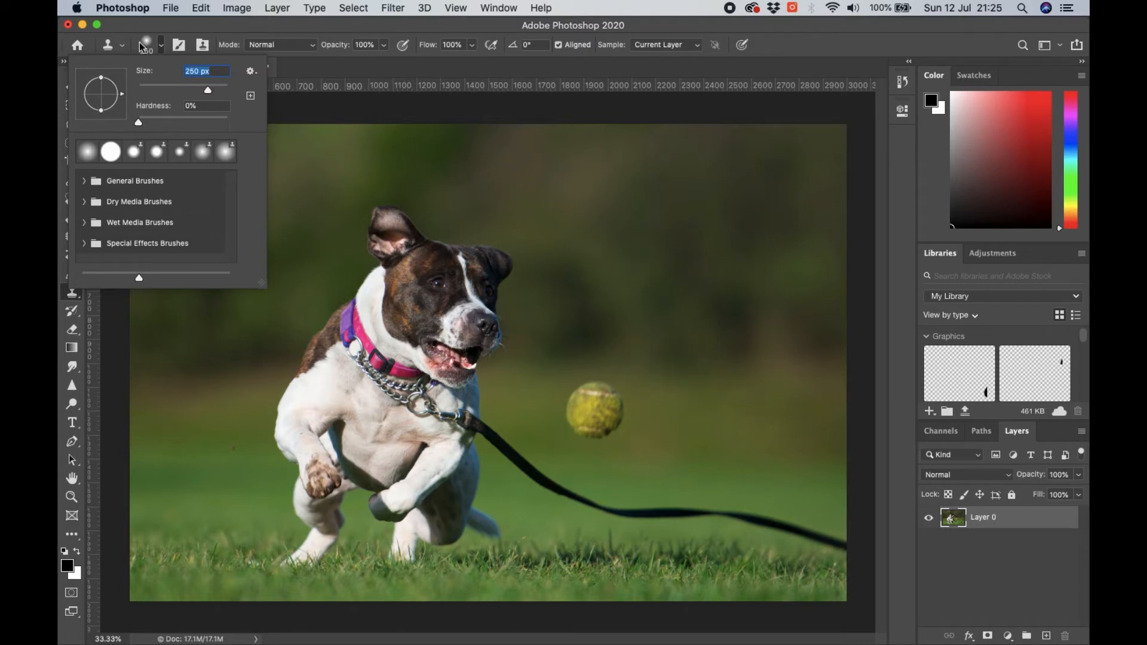
left_click(163, 47)
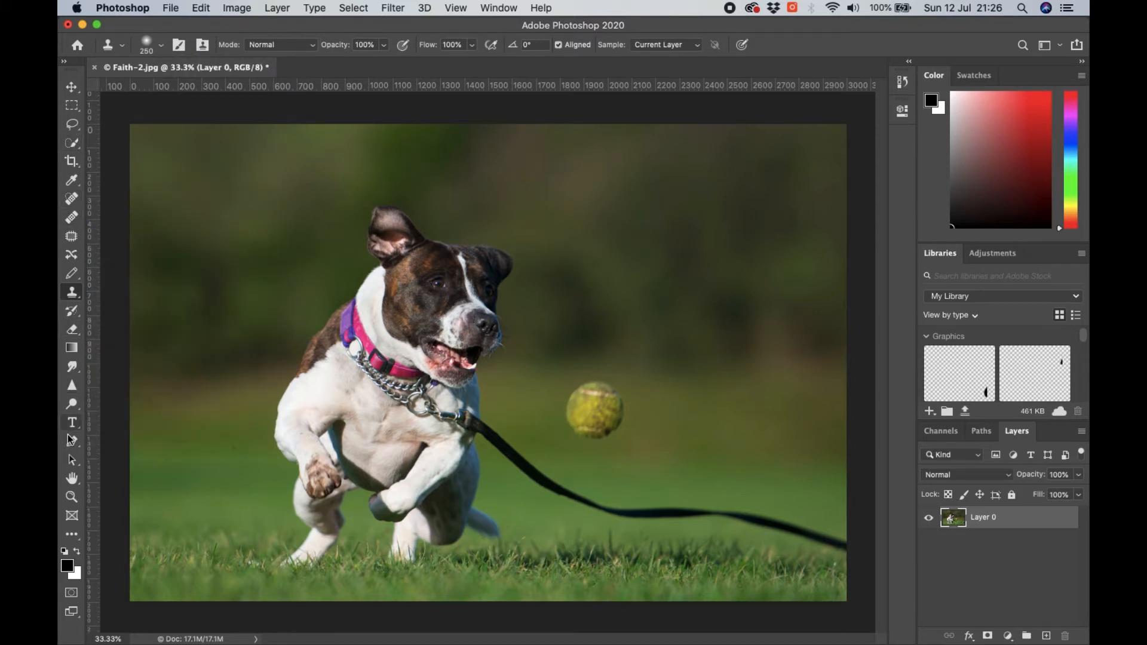
left_click(74, 313)
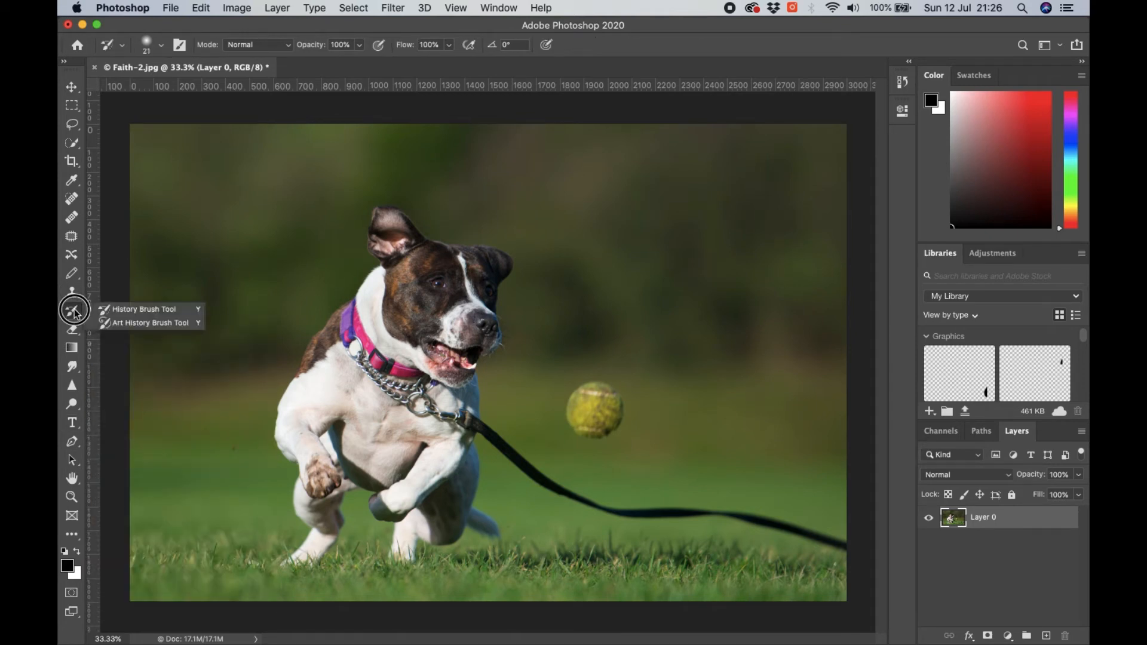
left_click(72, 275)
right_click(72, 276)
left_click(126, 274)
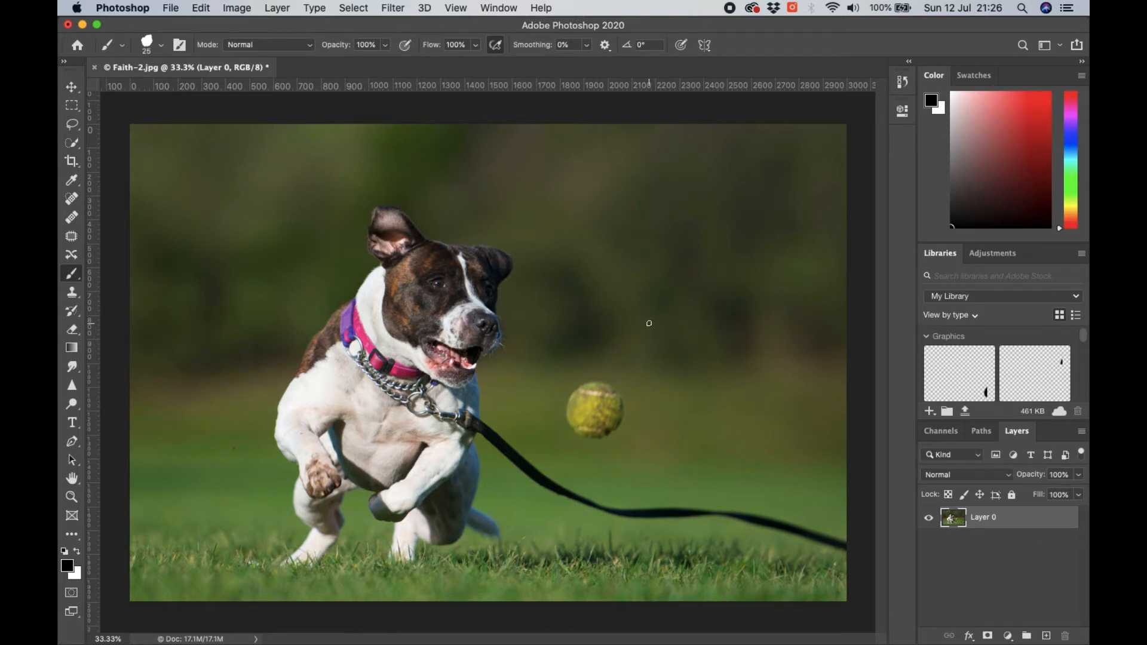
- Give the Brush tool a soft round tip with 0% hardness and a size of 364 px
left_click(162, 47)
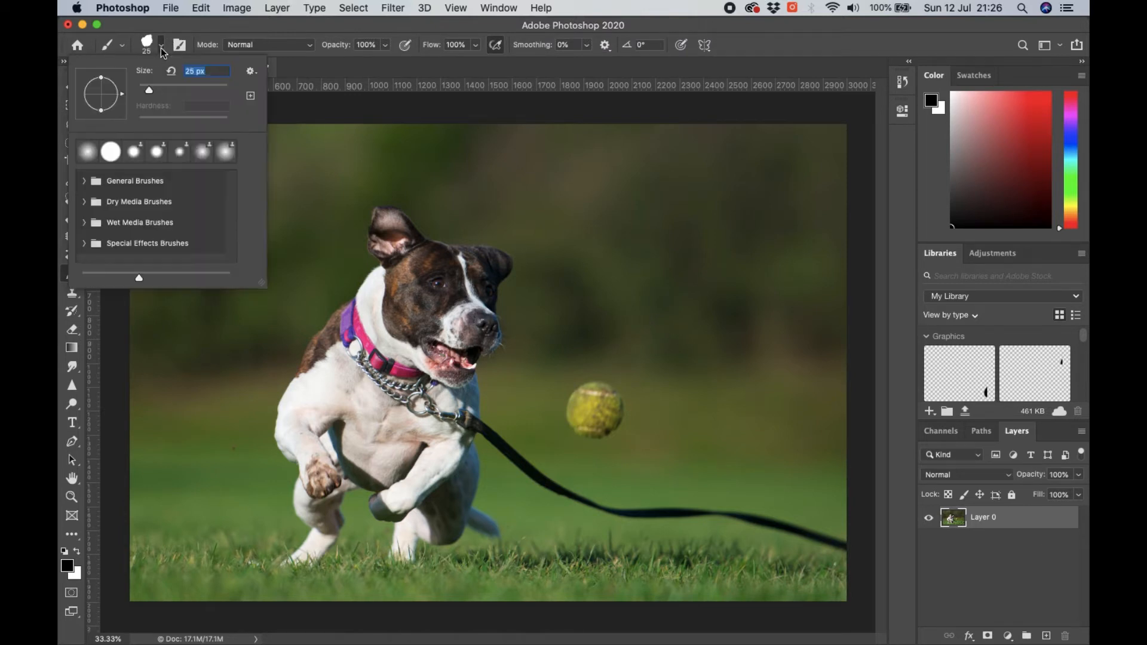
left_click(84, 154)
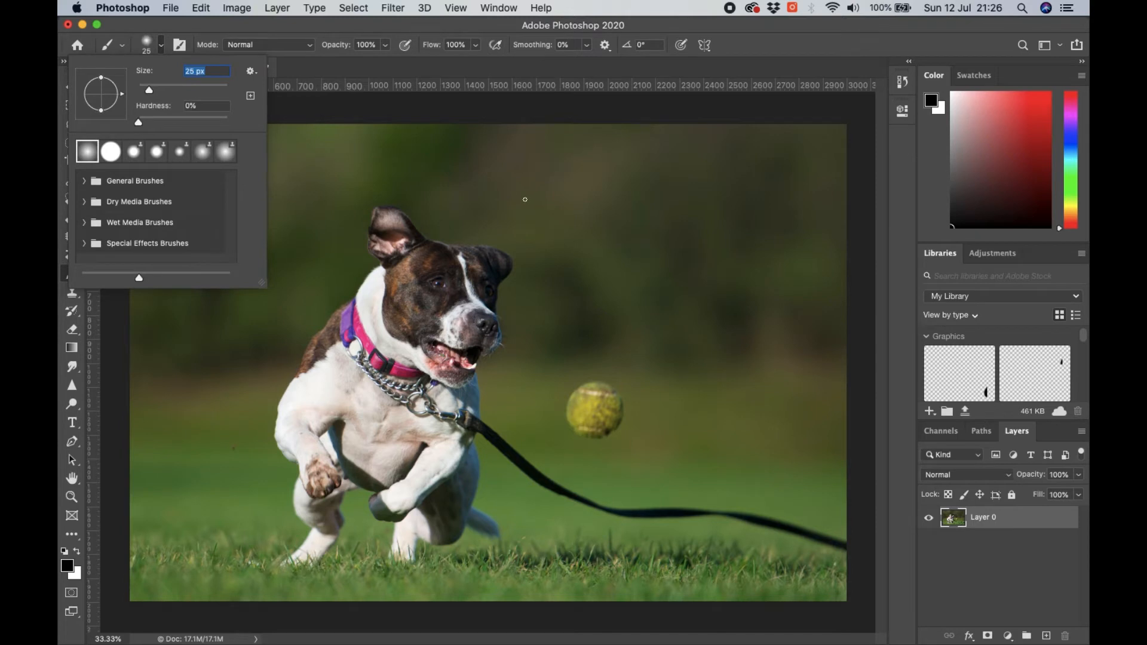
left_click_drag(149, 93, 169, 90)
left_click(201, 87)
left_click(212, 87)
left_click(160, 45)
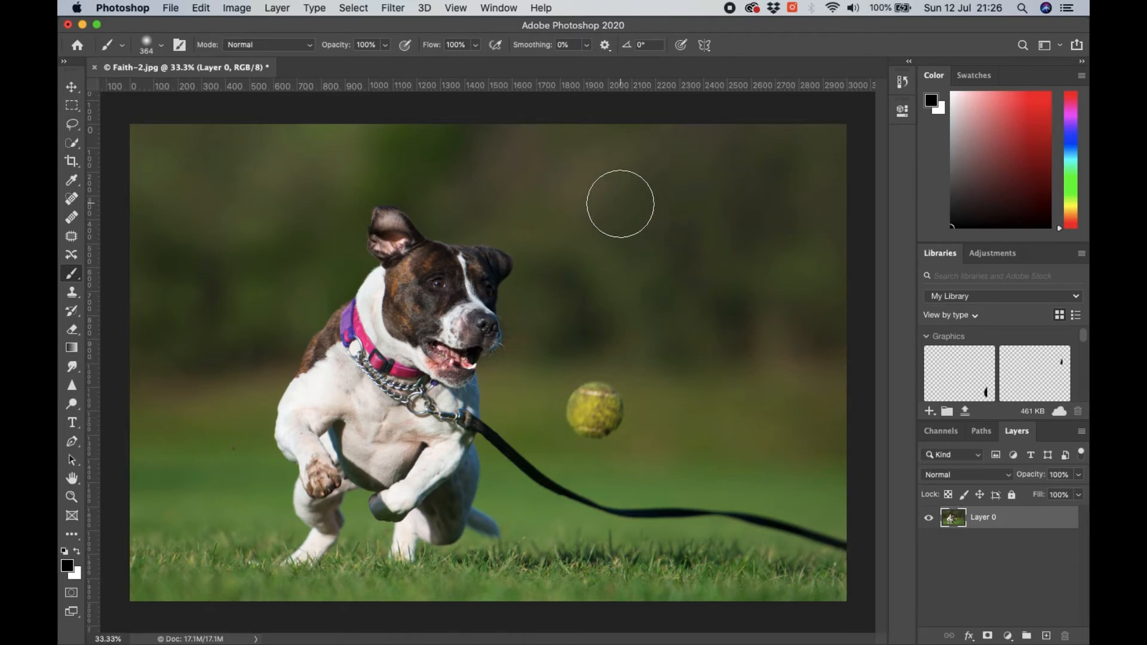
- Try a black brush stroke across the blurred background above the ball, and undo it together with the layer unlock
mouse_move(620, 204)
left_mouse_down()
mouse_move(679, 280)
mouse_move(787, 375)
left_mouse_up()
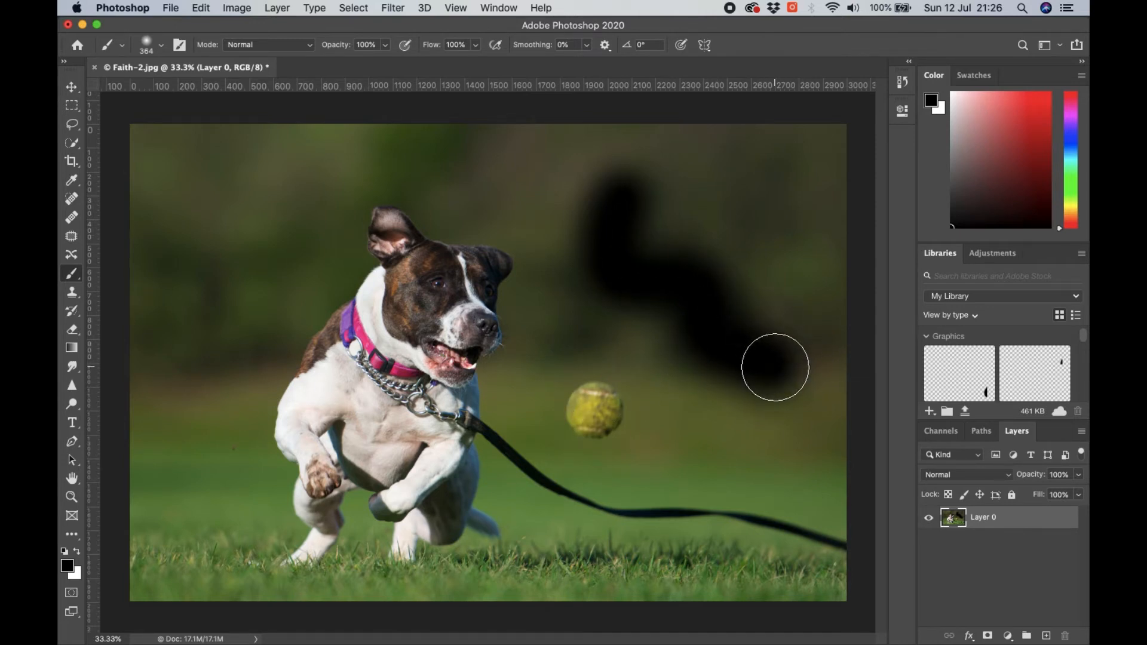
key("super+z")
key("super+z")
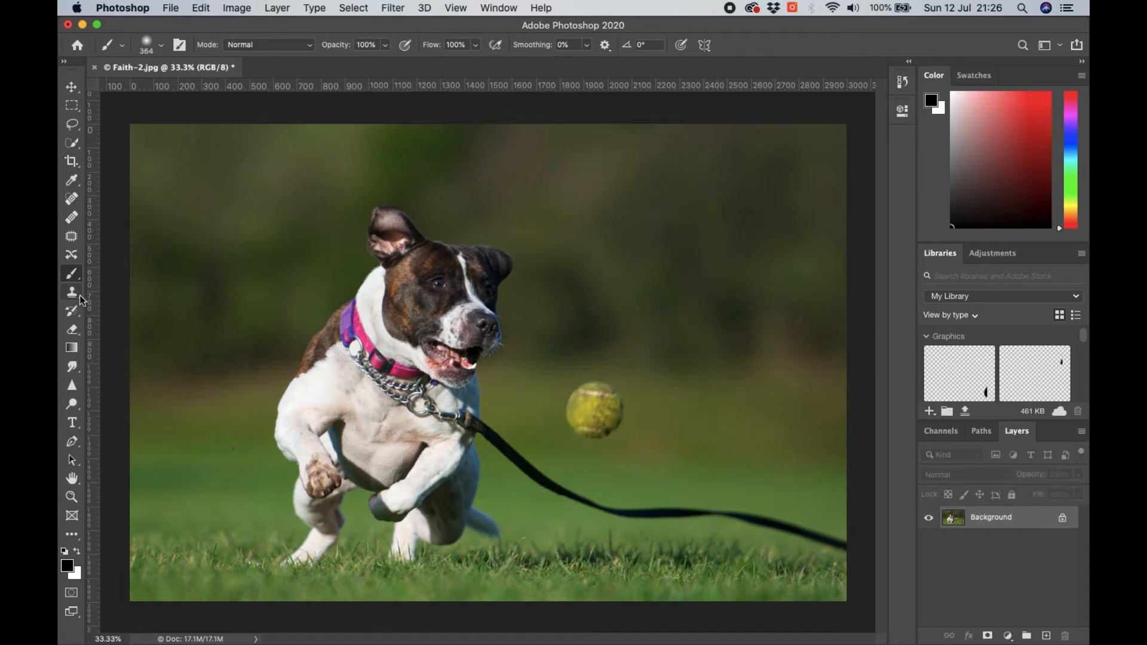
- Switch to the Clone Stamp tool and choose the hard round brush with 100% hardness at 250 px
left_click(73, 292)
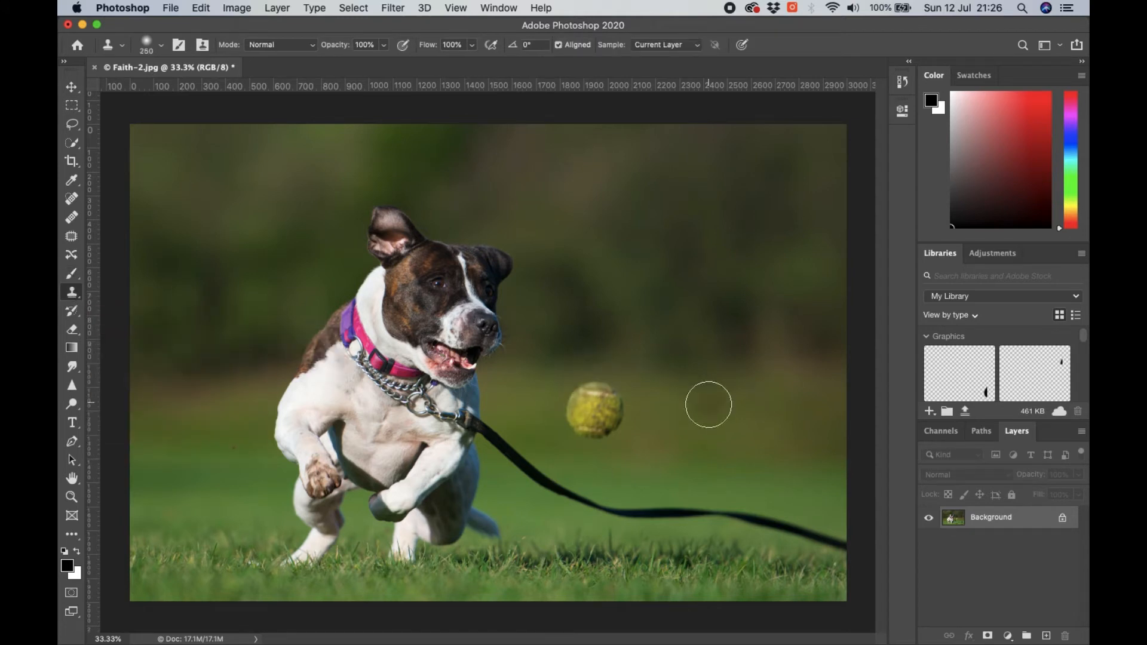
left_click(162, 49)
left_click(109, 156)
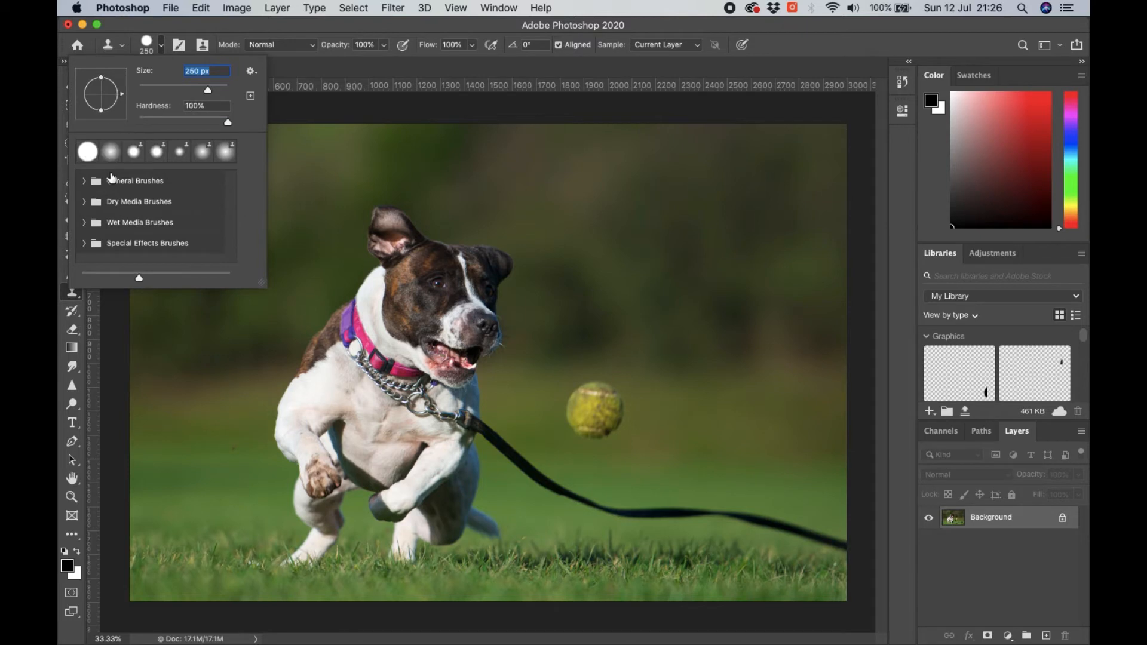
- Try cloning background over the tennis ball and onto a nearby patch with the hard brush, and undo the strokes
left_click(692, 406, "alt")
mouse_move(588, 420)
left_mouse_down()
mouse_move(630, 416)
mouse_move(575, 435)
left_mouse_up()
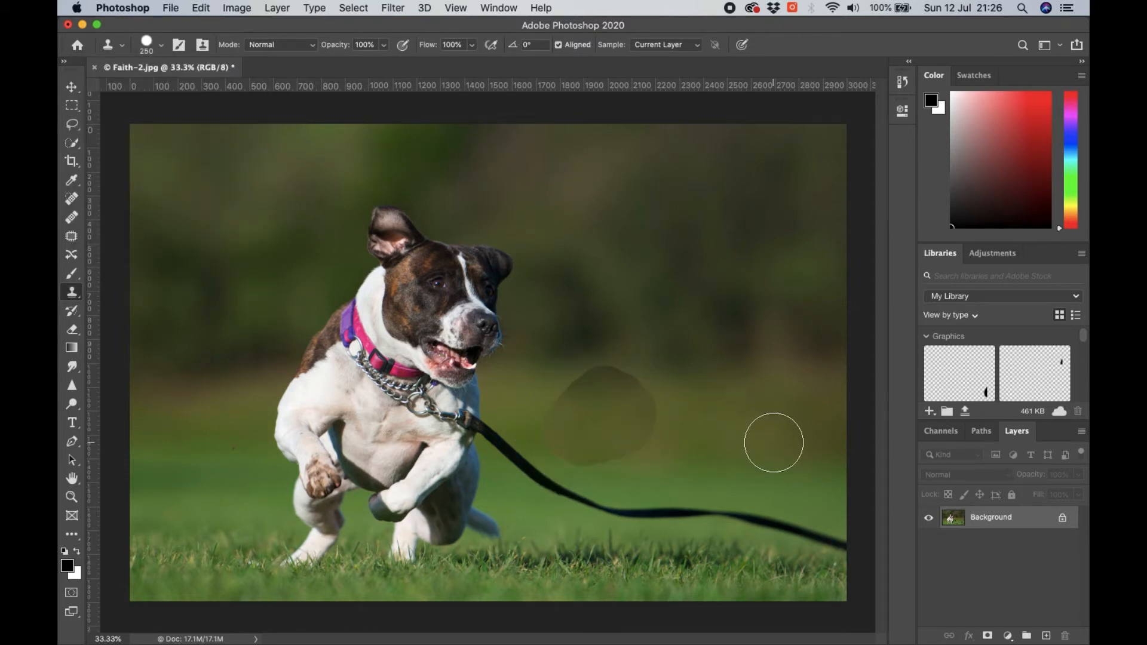
left_click_drag(773, 443, 740, 441)
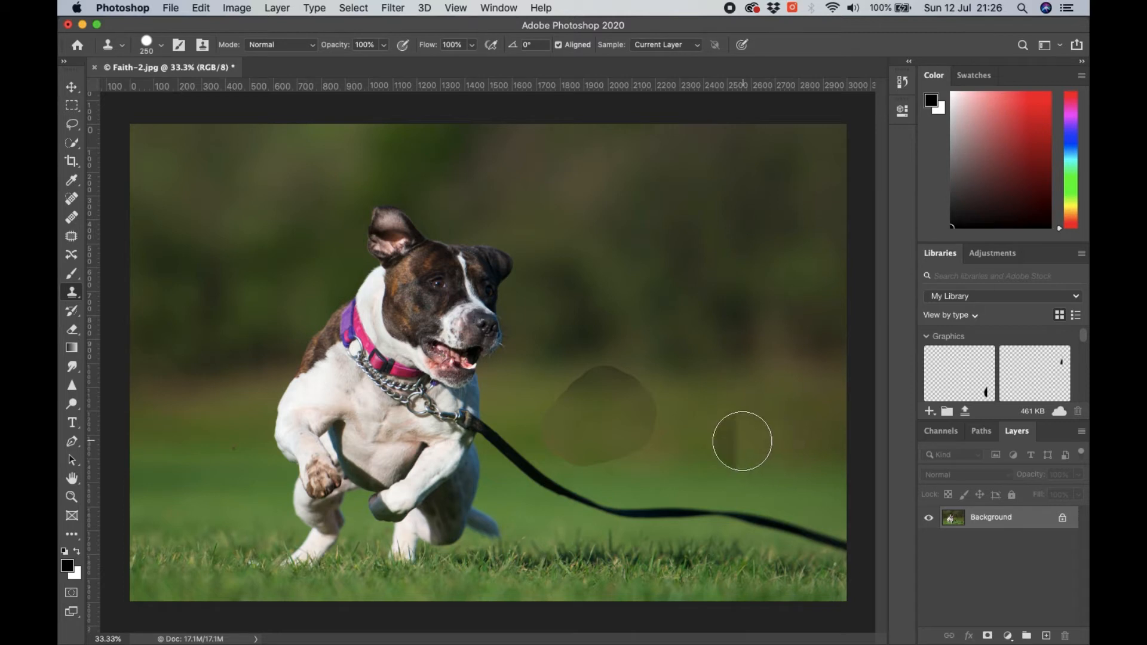
key("super+z")
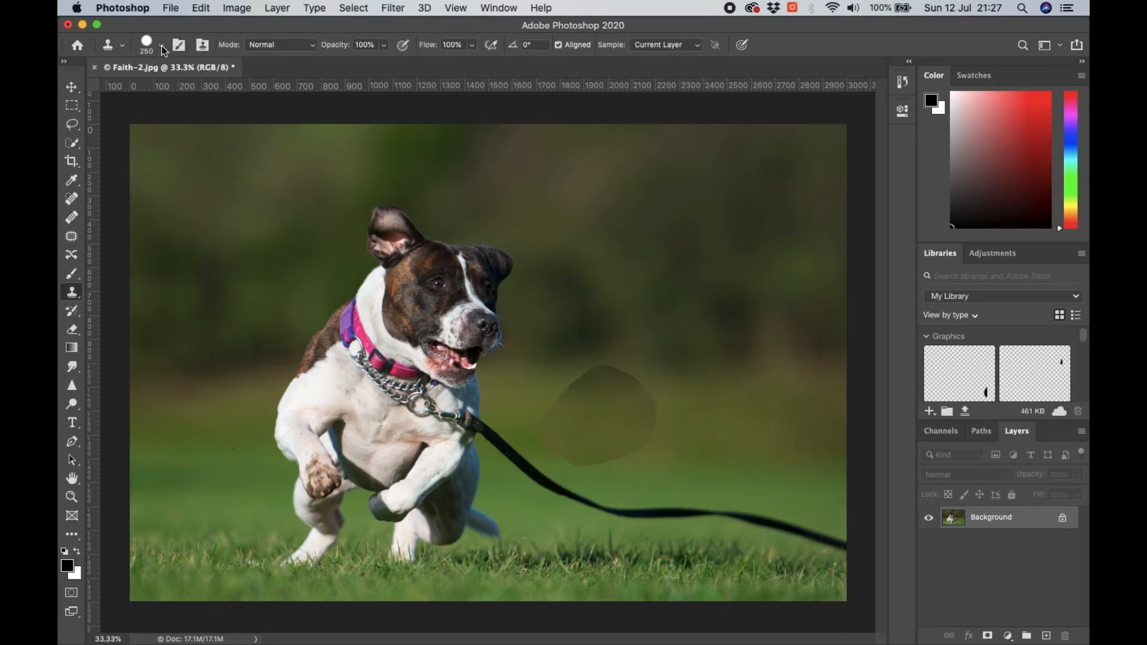
key("super+z")
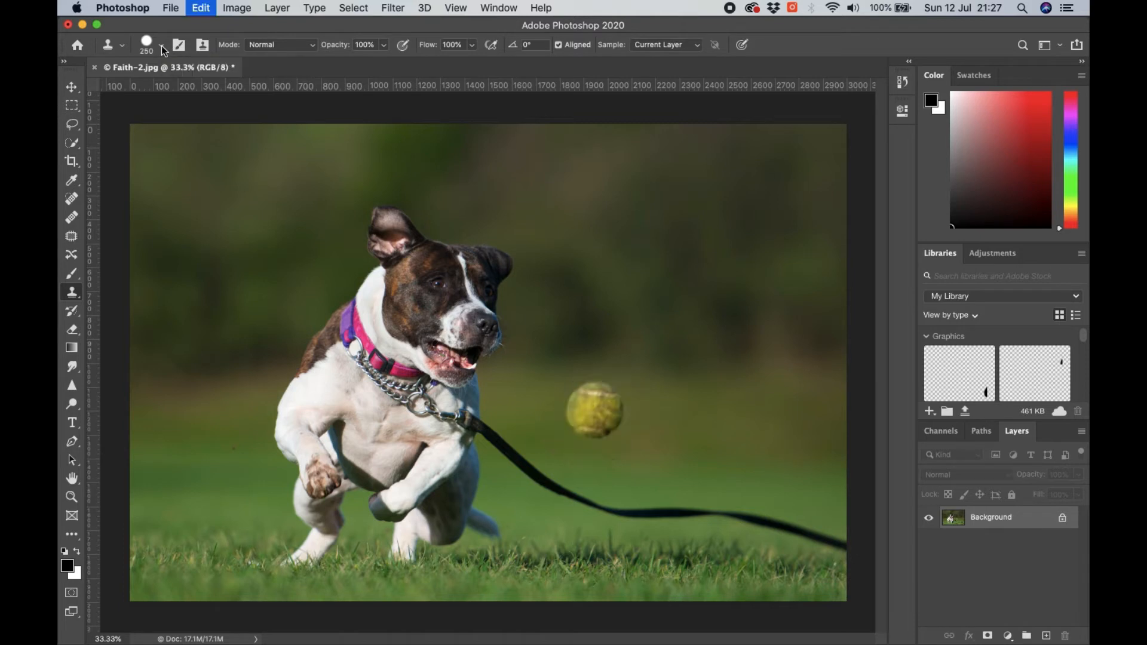
- Try cloning the background over the tennis ball with the soft round brush at 0% hardness, and undo it
left_click(162, 48)
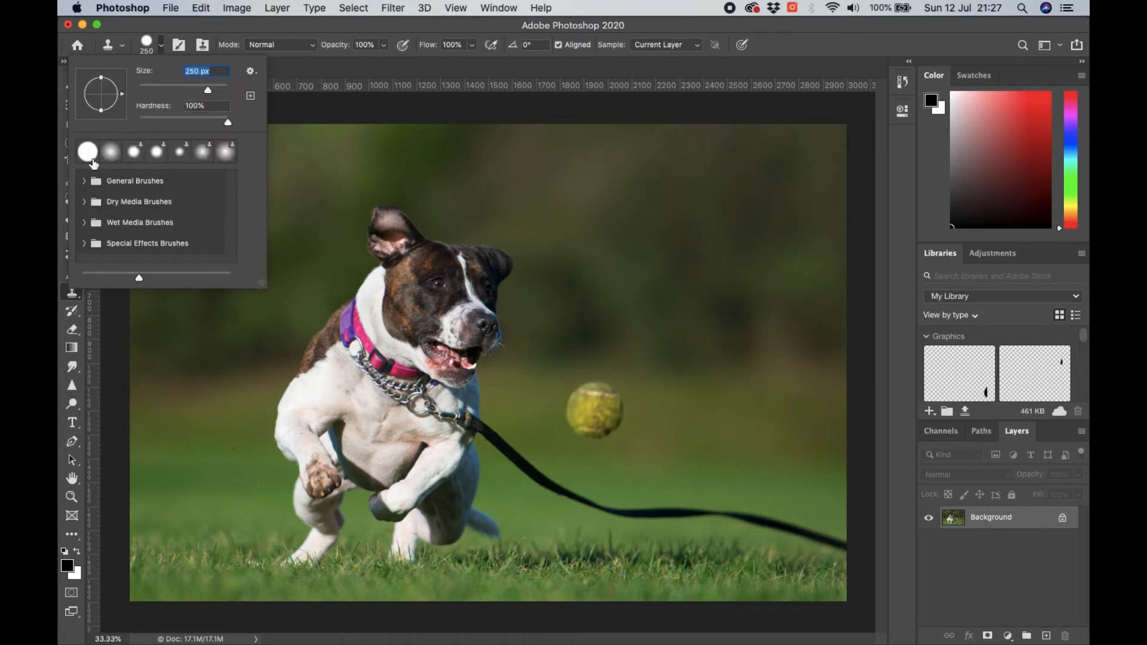
left_click(111, 154)
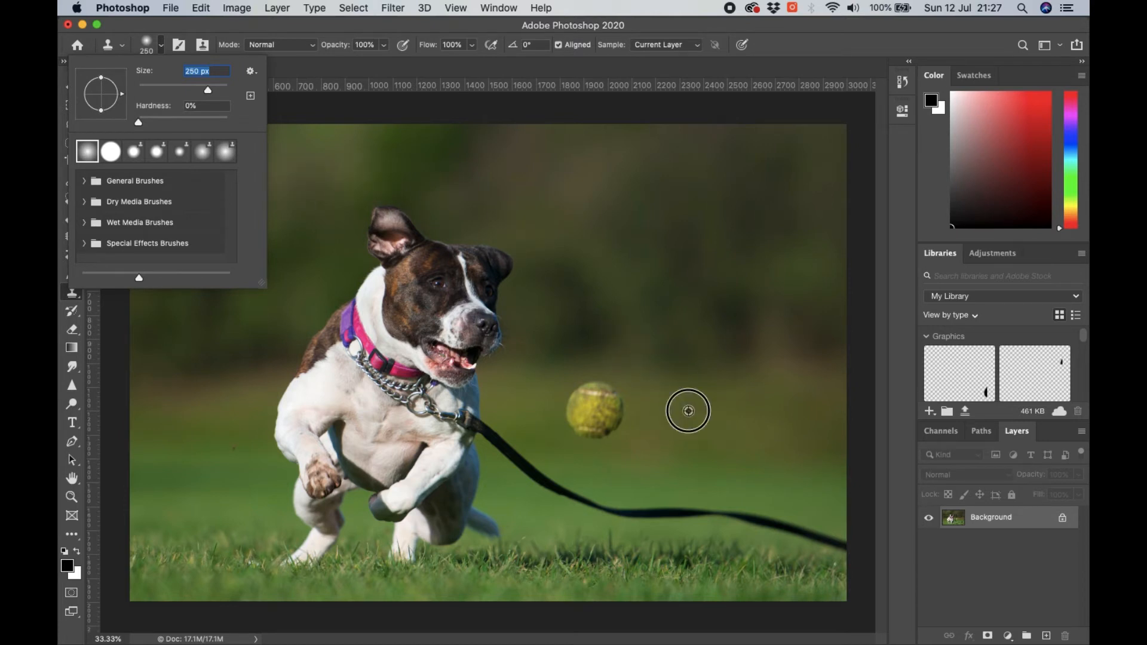
left_click(688, 410, "alt")
mouse_move(582, 413)
left_mouse_down()
mouse_move(606, 405)
mouse_move(601, 428)
mouse_move(607, 413)
mouse_move(576, 378)
mouse_move(589, 422)
left_mouse_up()
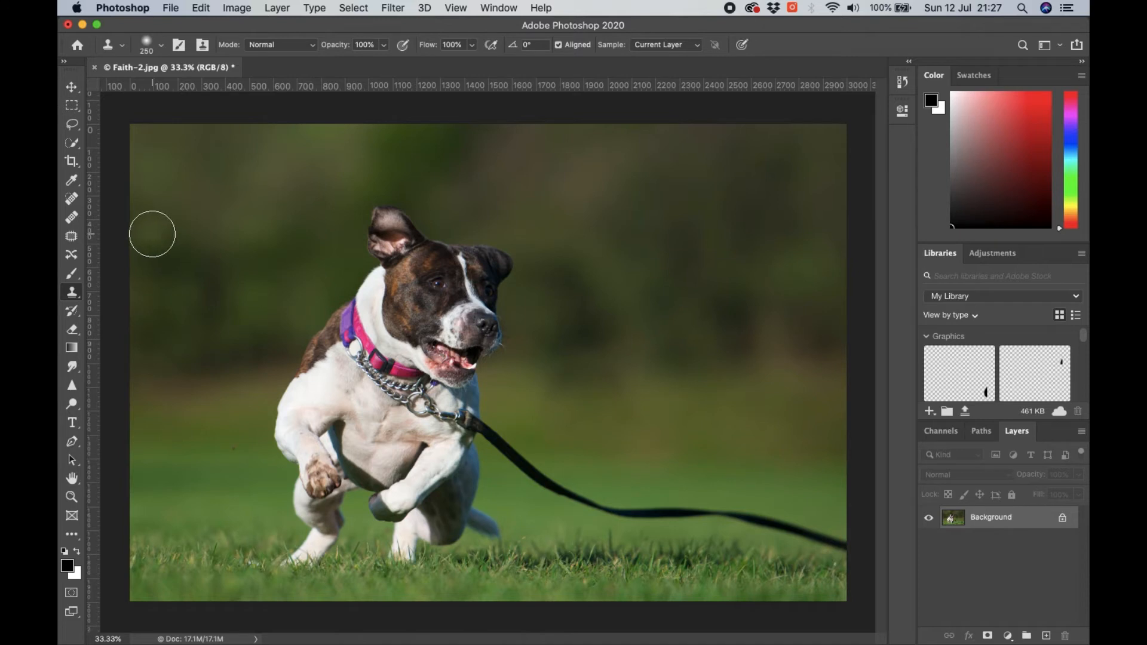
key("super+z")
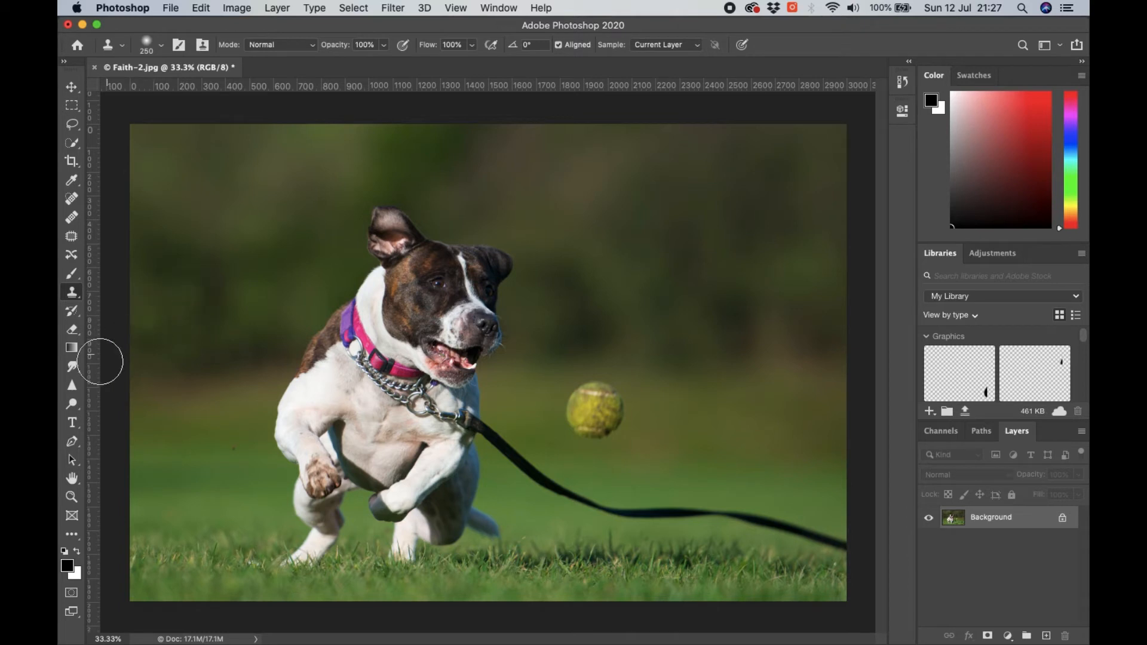
- Switch to the Eraser tool and unlock the Background layer
left_click(72, 329)
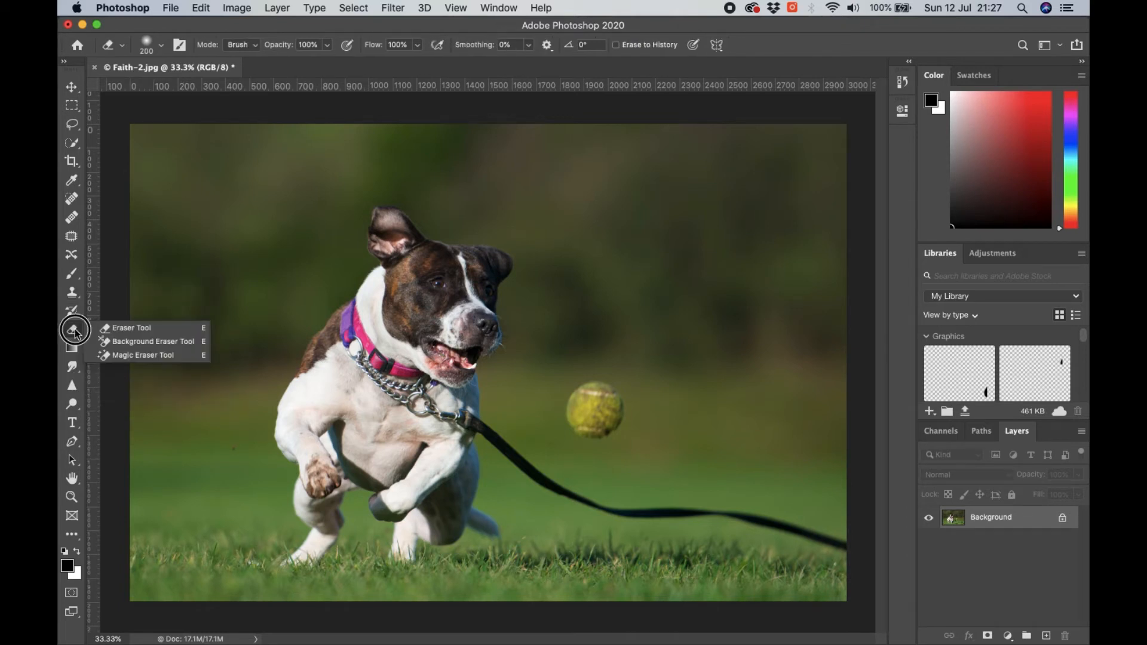
left_click(123, 325)
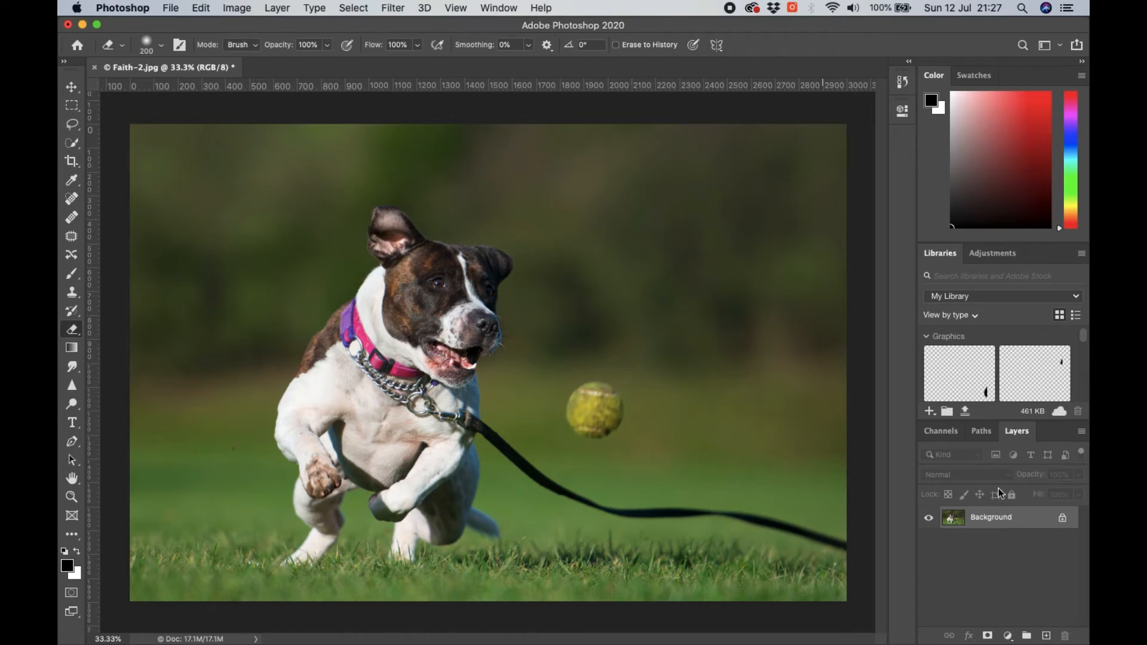
left_click(1065, 520)
- Try erasing the tennis ball and wide strokes across the dog, leash and background, and undo all the strokes
left_click_drag(595, 409, 627, 407)
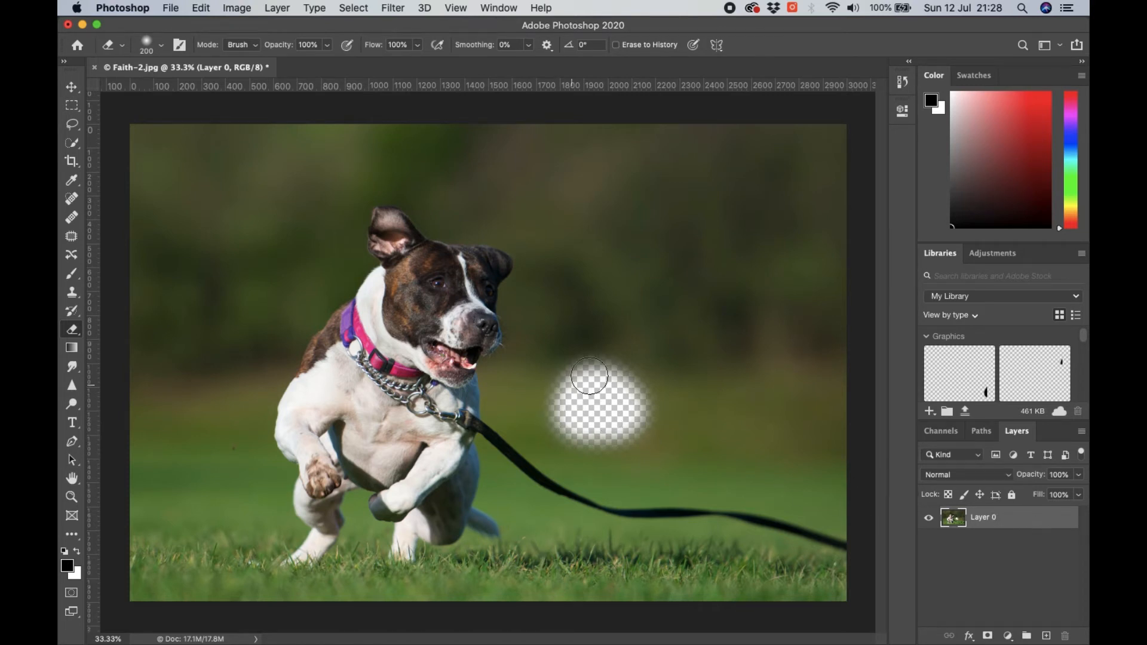
left_click_drag(711, 267, 445, 349)
mouse_move(409, 414)
left_mouse_down()
mouse_move(410, 430)
mouse_move(581, 494)
mouse_move(606, 568)
left_mouse_up()
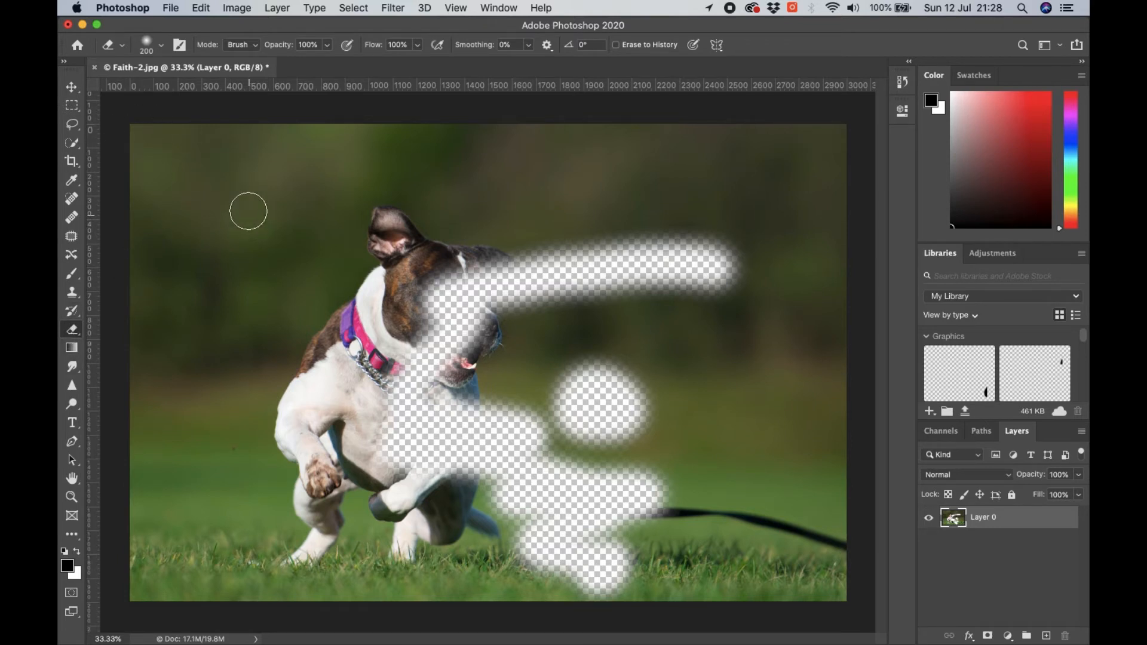
key("super+z")
key("super+z")
key("super+z")
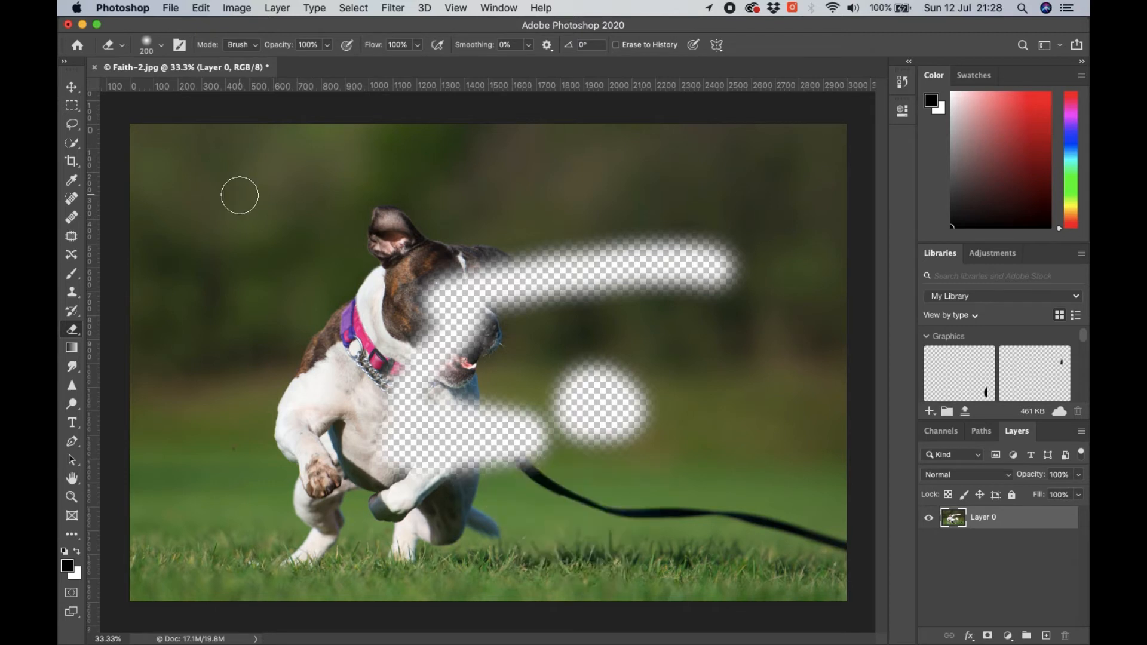
key("super+z")
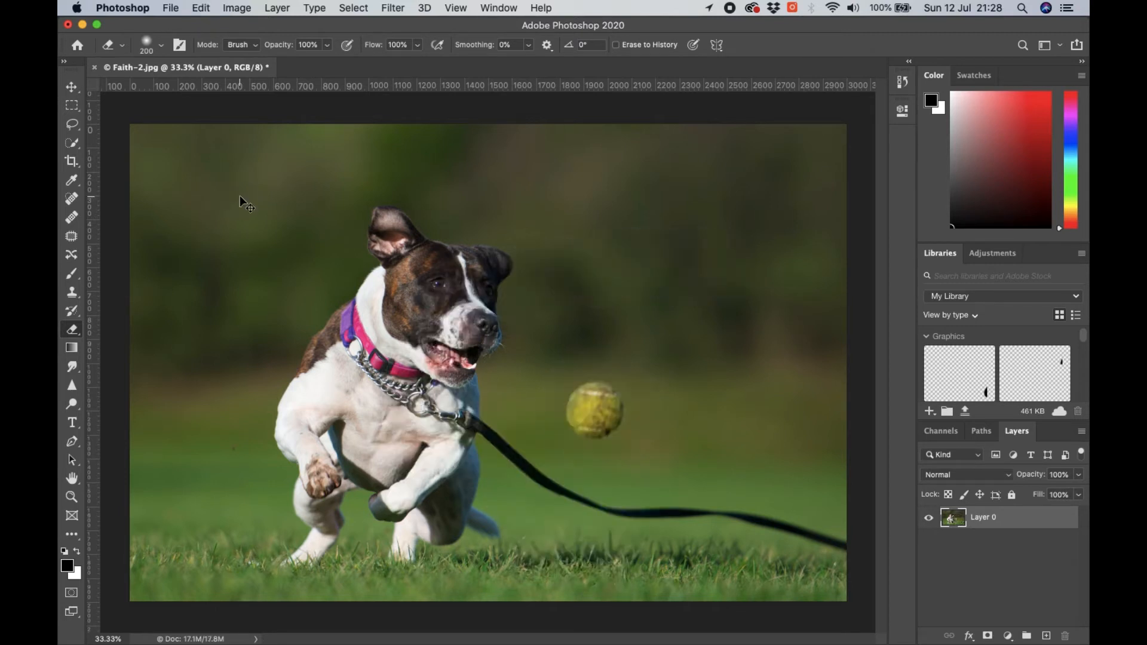
- Practise resizing the eraser brush smaller and larger, up to 600 px, and finish at 250 px
left_click(162, 44)
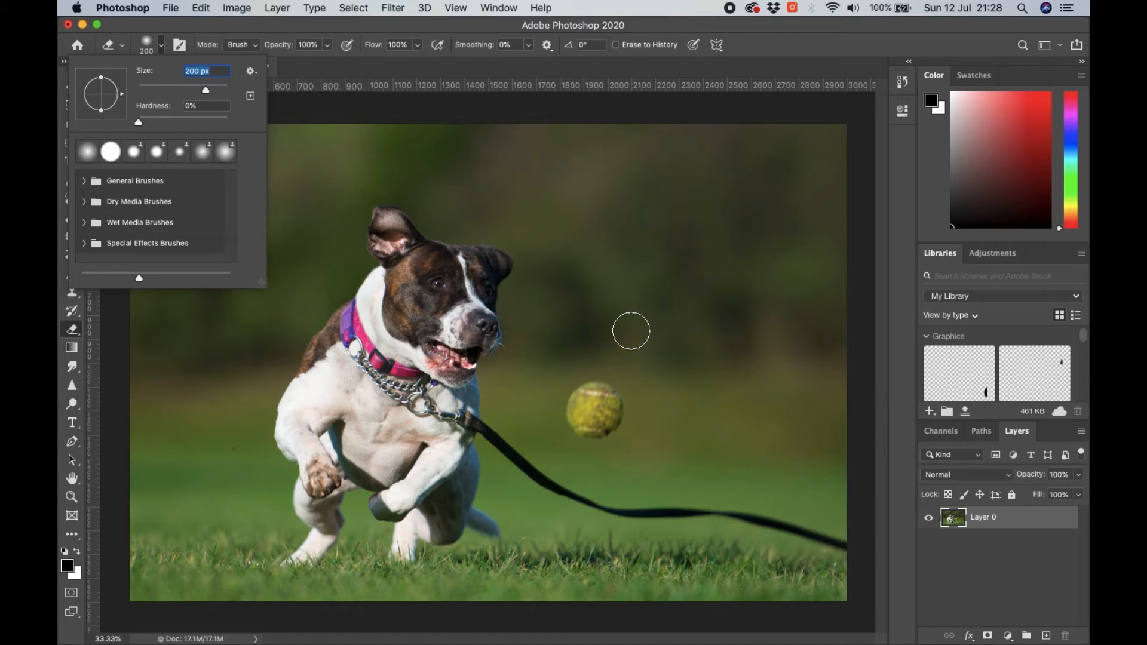
key("Return")
key("bracketleft")
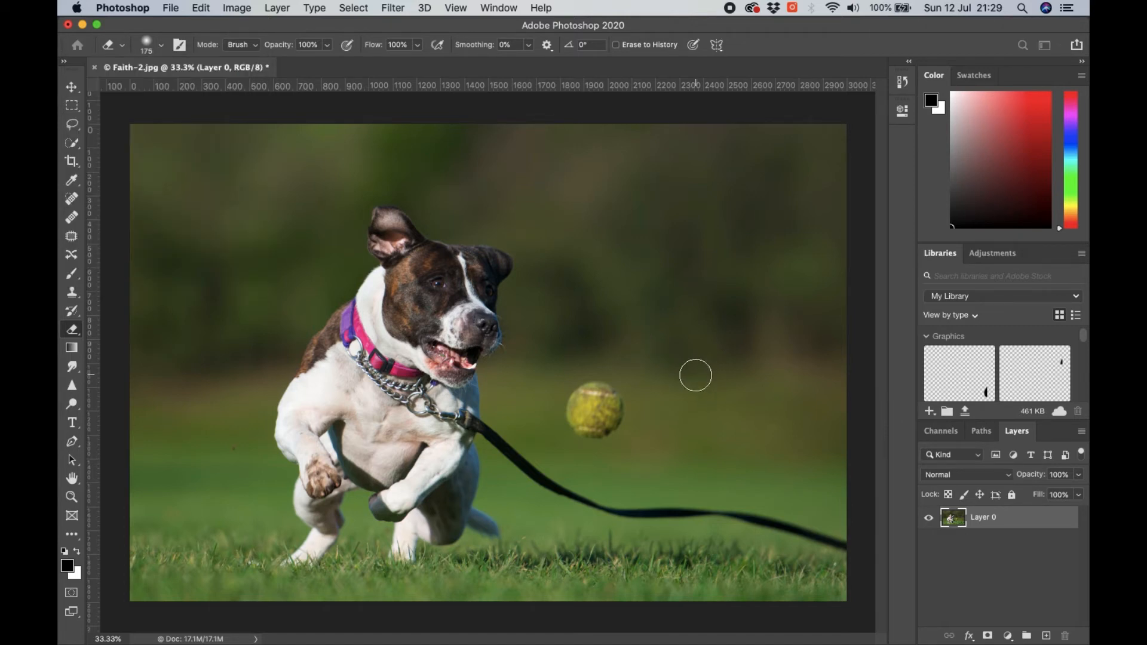
key("bracketleft")
key("bracketleft")
key("bracketright")
key("bracketright")
key("bracketright")
key("bracketright")
key("bracketright")
key("bracketright")
key("bracketright")
key("bracketright")
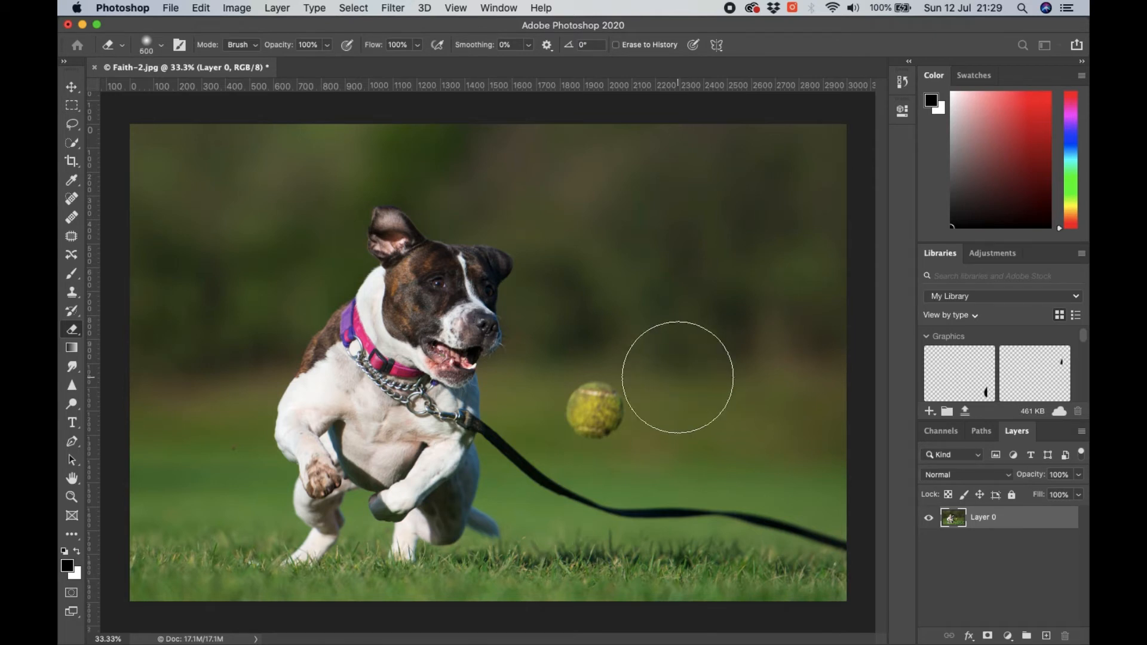
key("bracketleft")
key("bracketleft")
key("bracketleft")
key("bracketleft")
key("bracketleft")
key("bracketleft")
key("bracketleft")
key("bracketleft")
key("bracketleft")
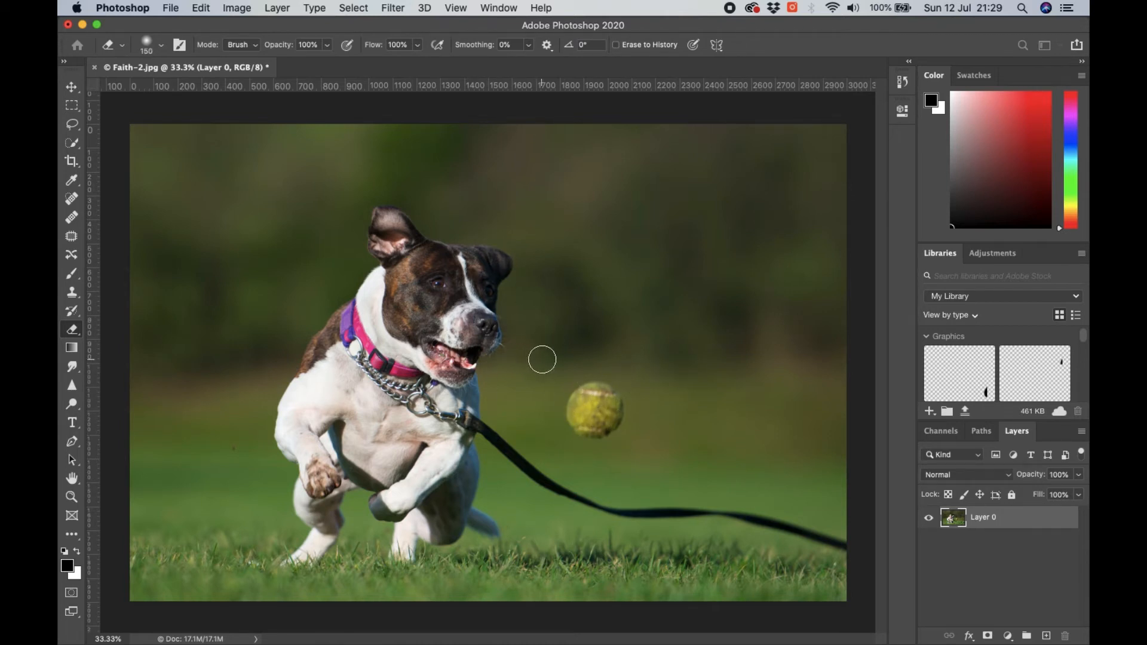
key("bracketright")
key("bracketright")
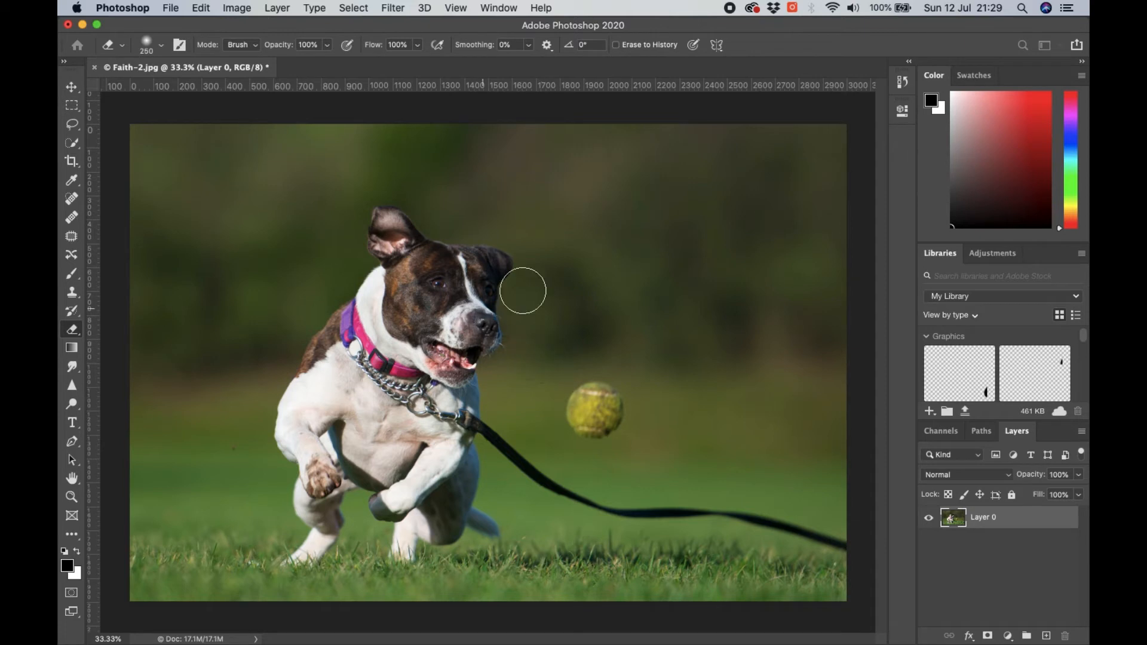
- Switch to the Spot Healing Brush in Content-Aware mode and enlarge its brush to 250 px
left_click(71, 200)
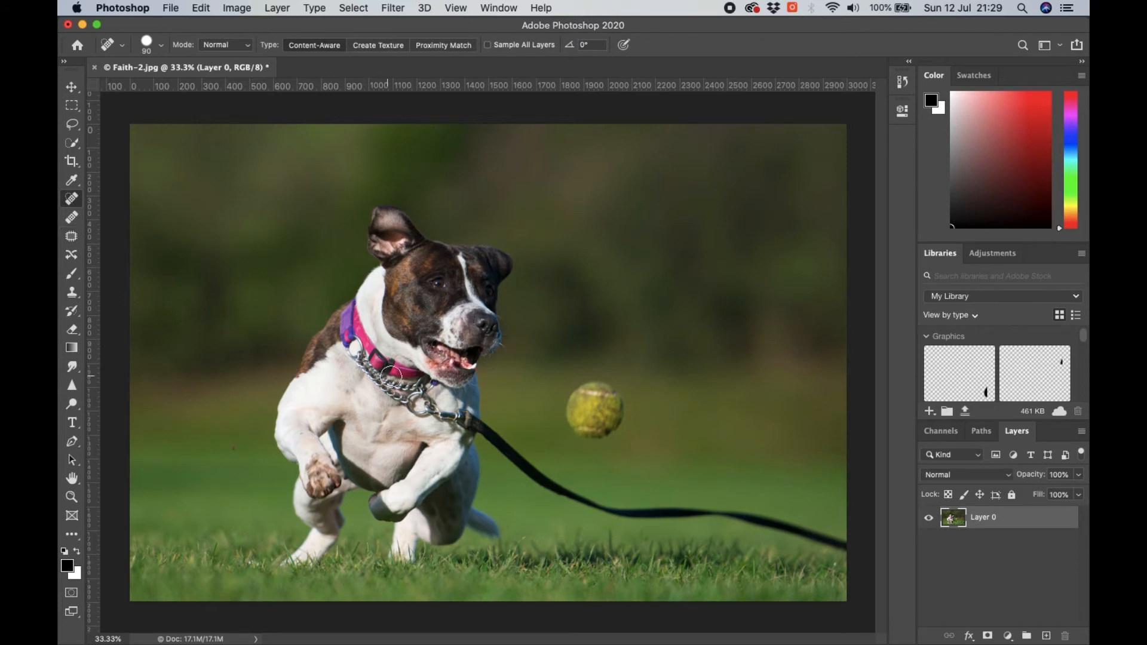
key("bracketright")
key("bracketright")
key("bracketright")
key("bracketright")
key("bracketright")
key("bracketright")
- Try removing the tennis ball with the Spot Healing Brush, inspect the healed area up close, and undo it
mouse_move(601, 397)
left_mouse_down()
mouse_move(585, 402)
mouse_move(597, 409)
mouse_move(605, 399)
left_mouse_up()
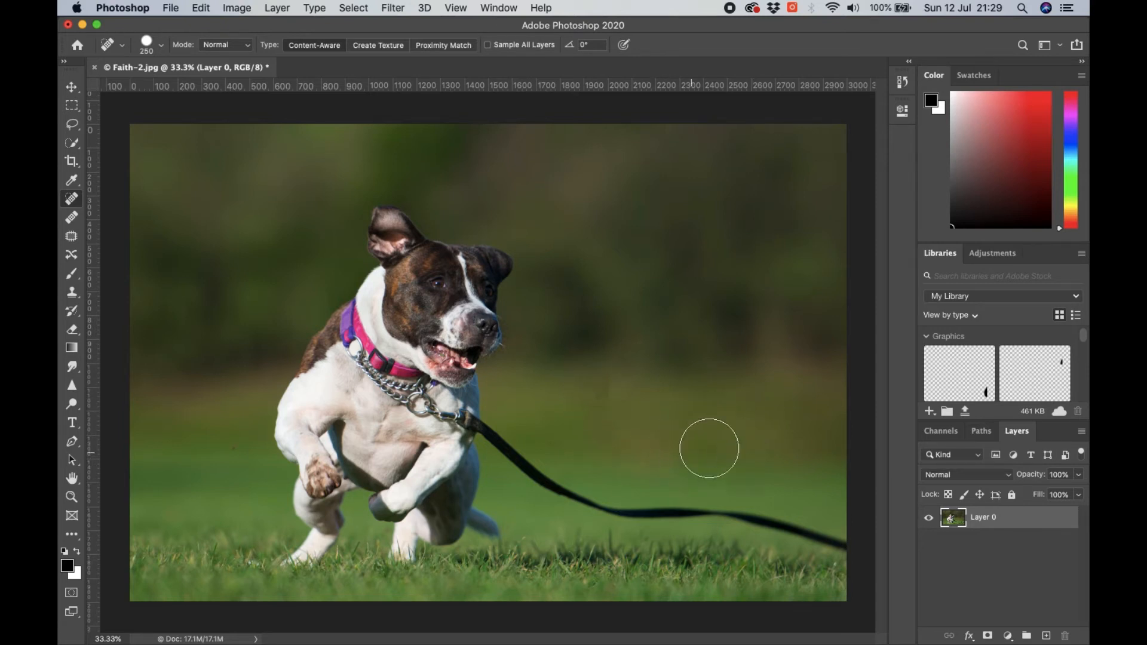
key("super+equal")
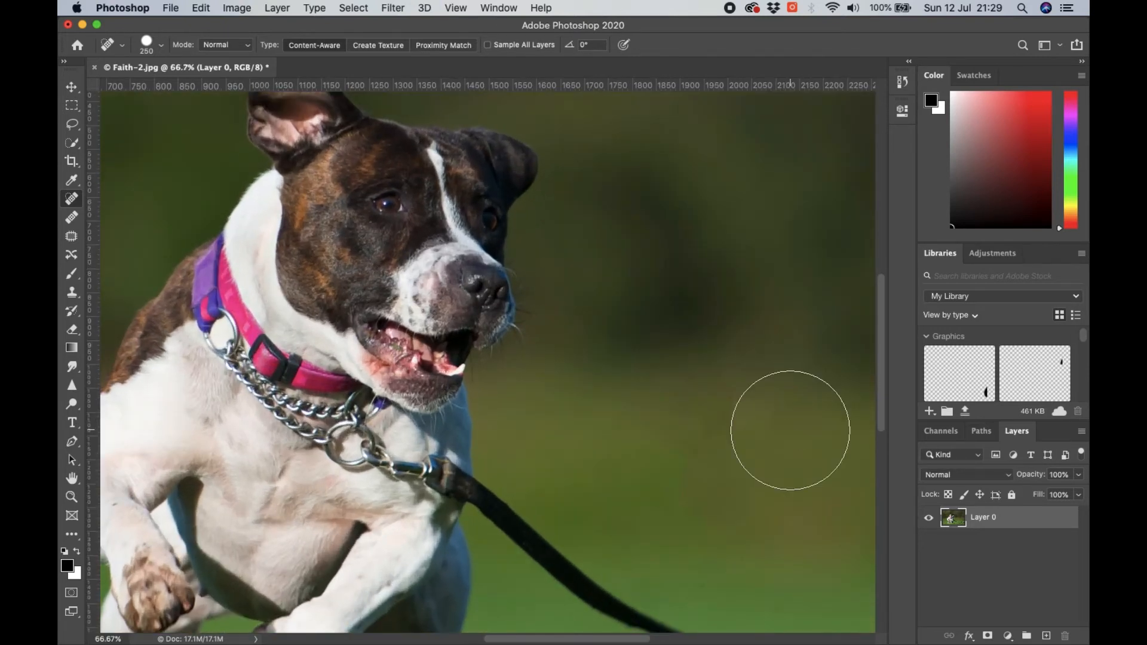
mouse_move(697, 512)
left_mouse_down()
mouse_move(538, 418)
mouse_move(583, 462)
left_mouse_up()
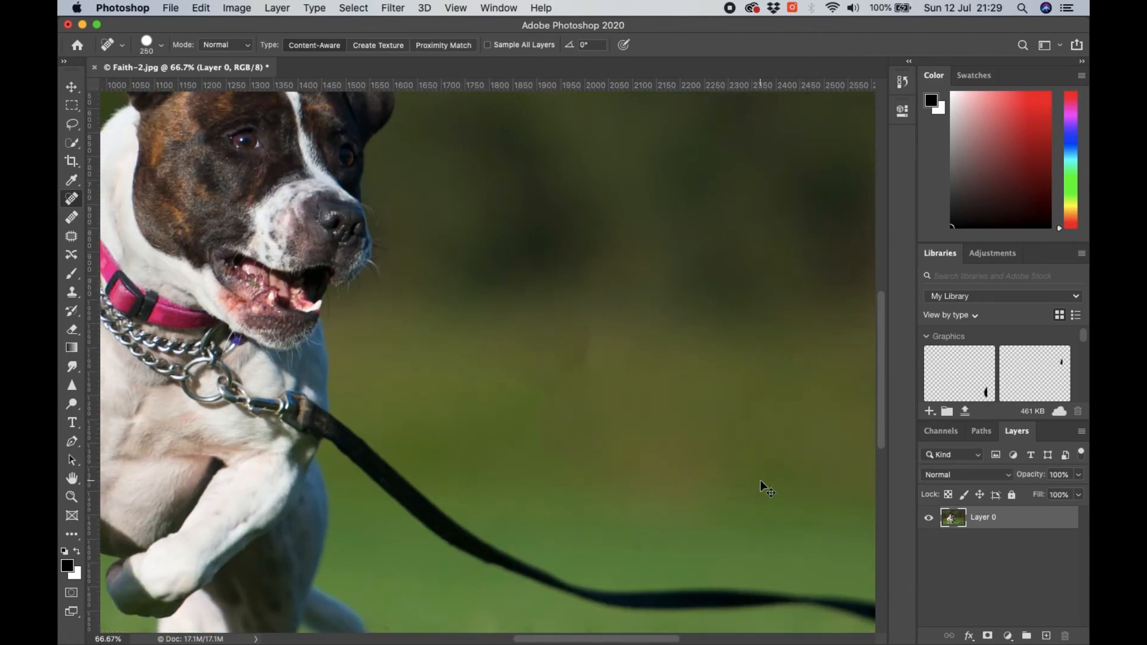
key("super+z")
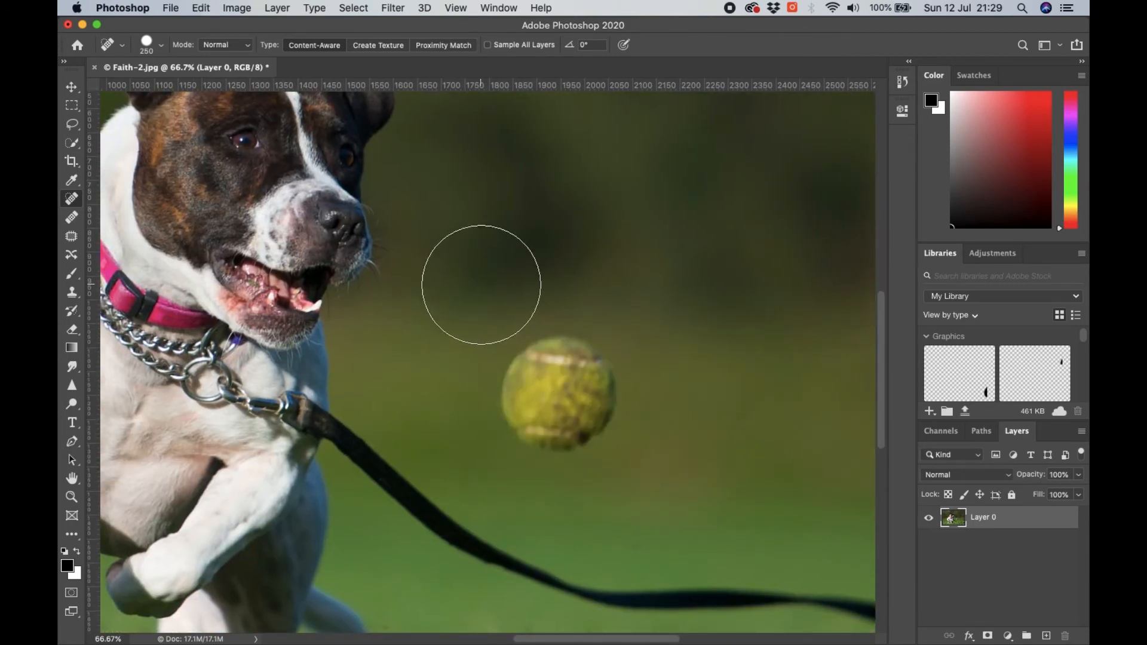
- Try painting out the tennis ball with the Healing Brush using background sampled to its right, and undo it
left_click(71, 219)
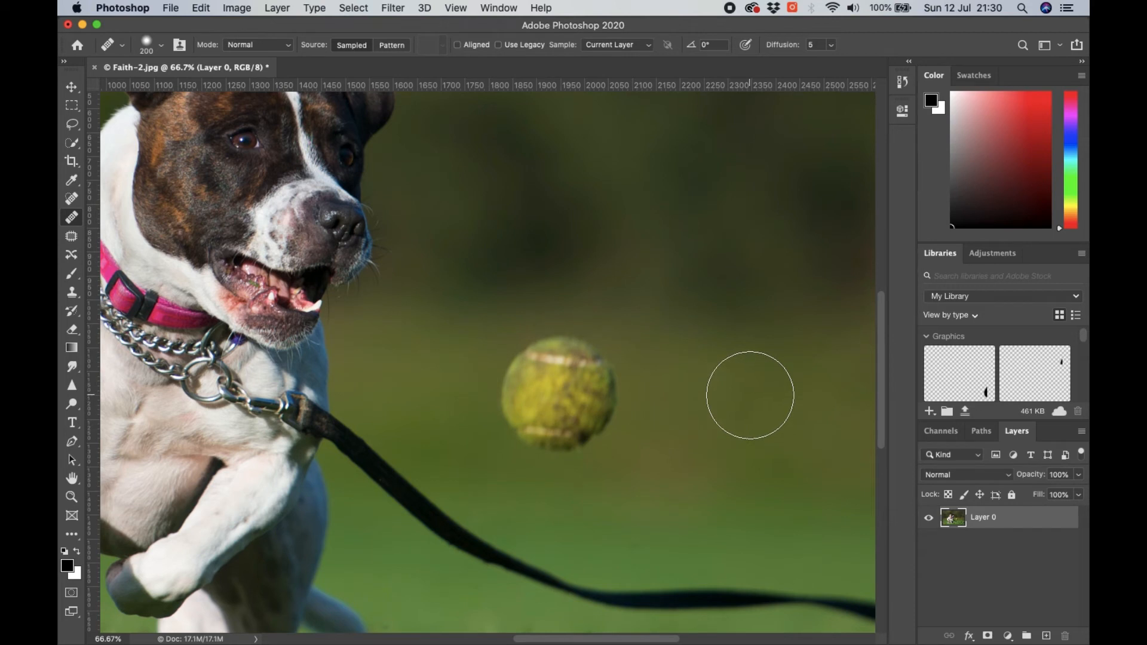
key("alt")
left_click(750, 395, "alt")
mouse_move(574, 412)
left_mouse_down()
mouse_move(581, 356)
mouse_move(528, 374)
left_mouse_up()
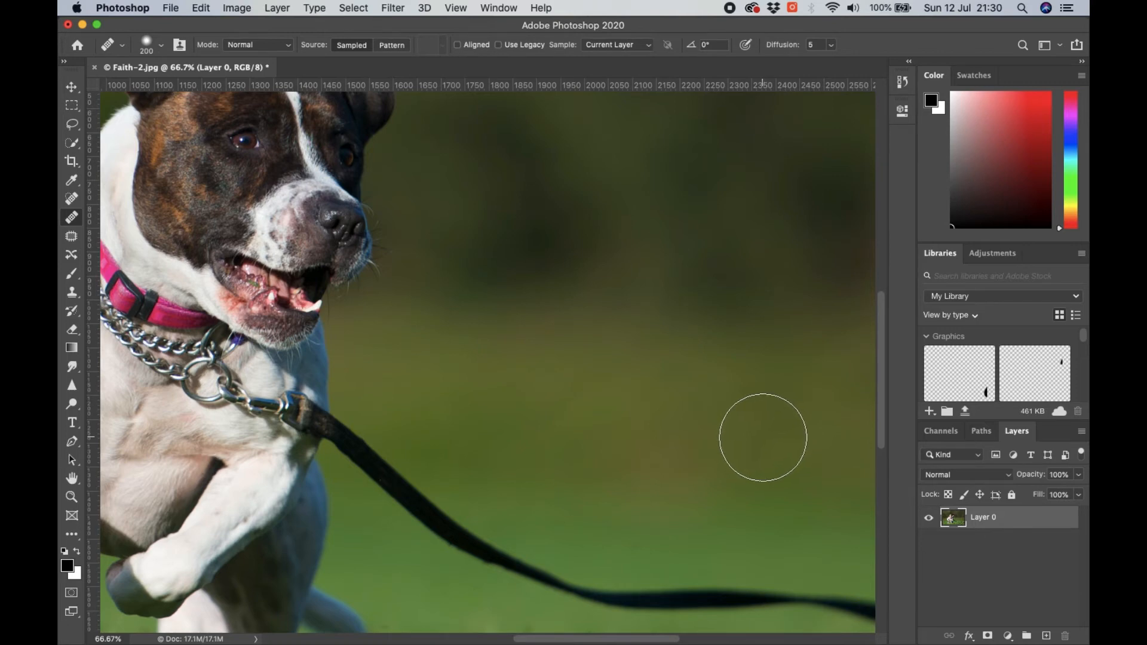
key("super+0")
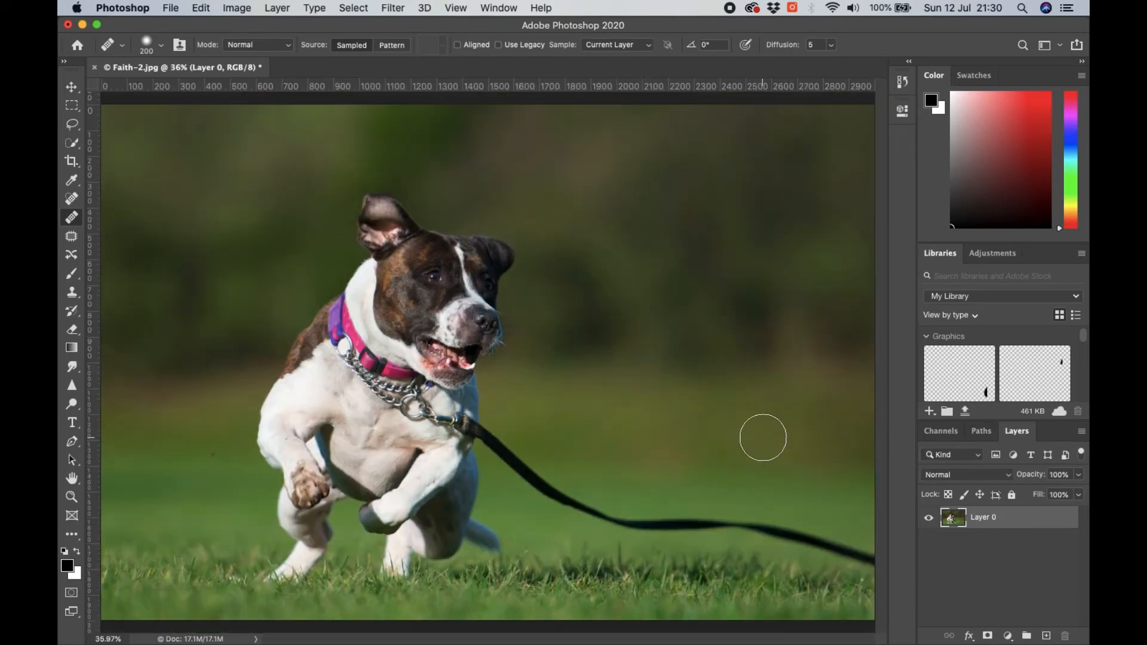
key("super+minus")
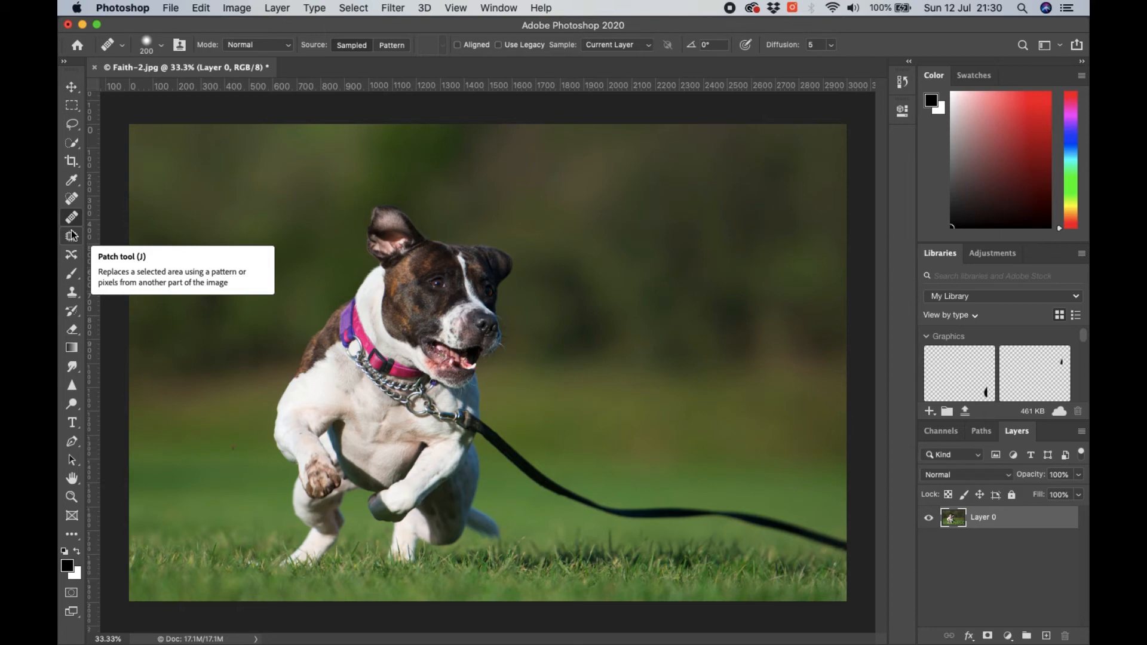
key("super+z")
key("super+z")
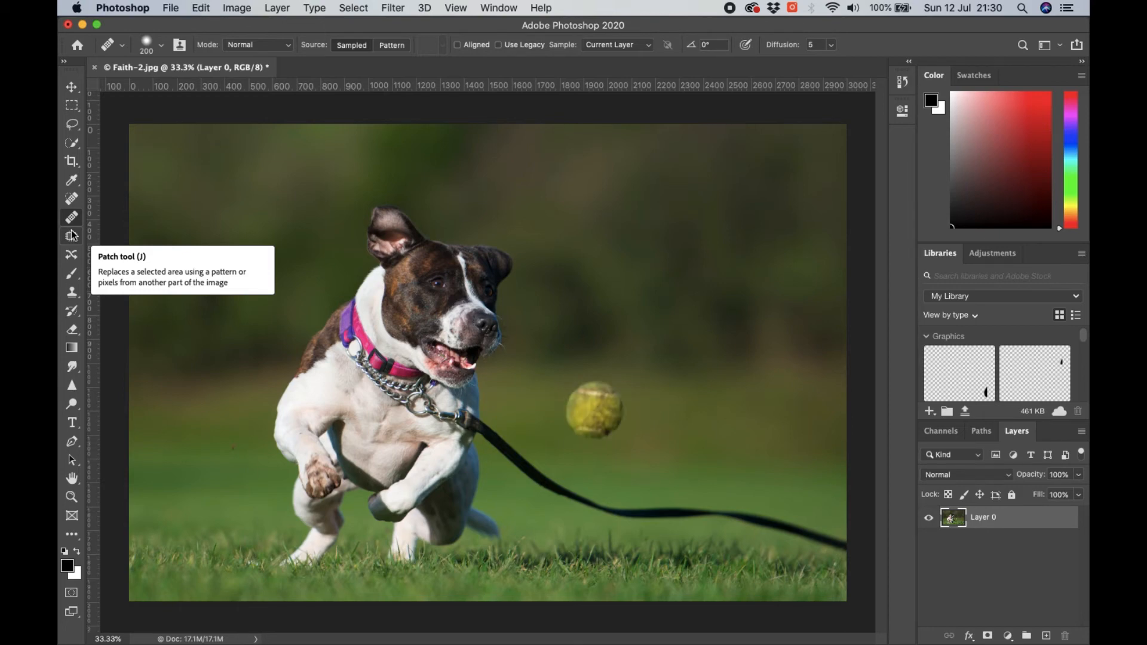
- Outline the tennis ball with the Patch tool, replace it with the clean background to its right, and deselect
key("super+equal")
key("super+equal")
left_click(398, 366)
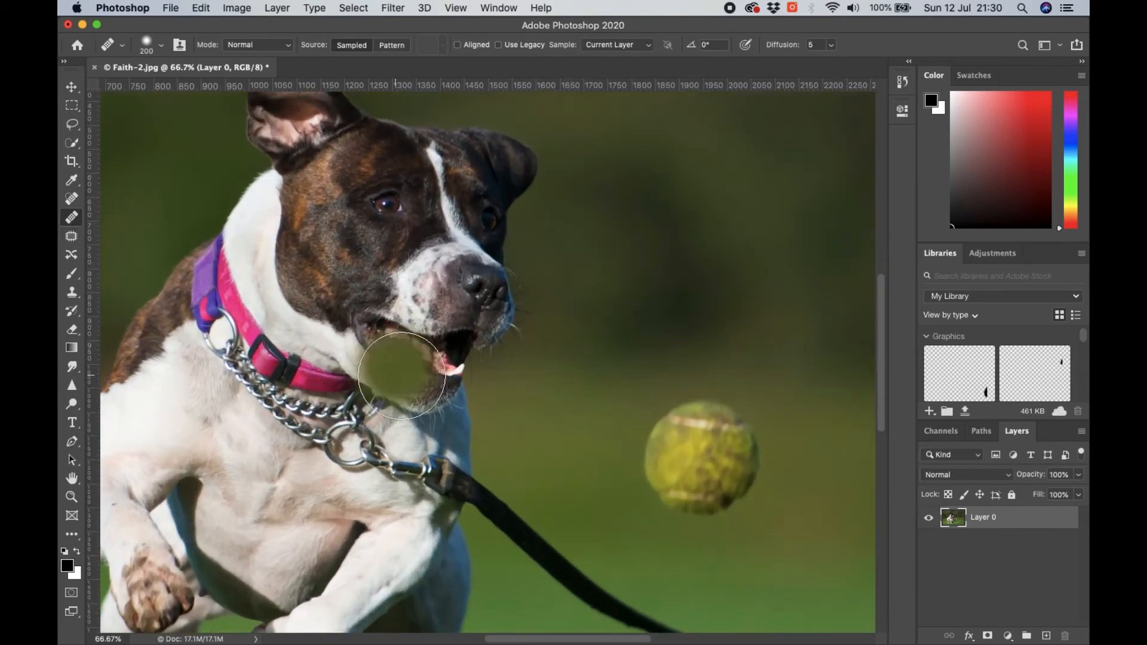
left_click_drag(748, 551, 566, 460)
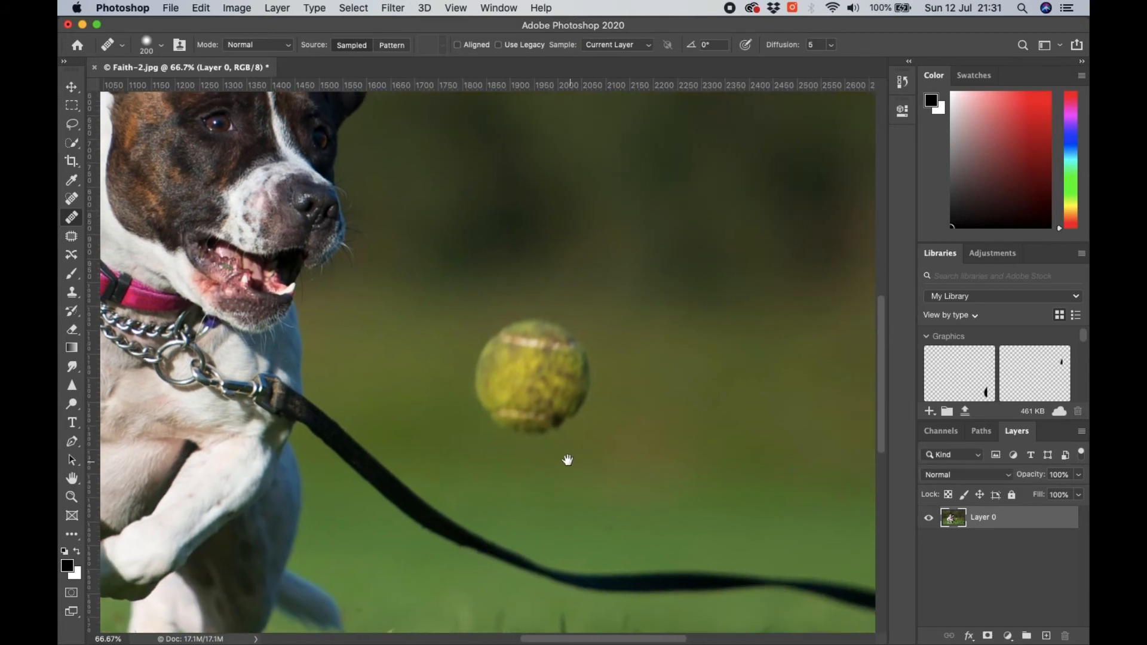
left_click(71, 237)
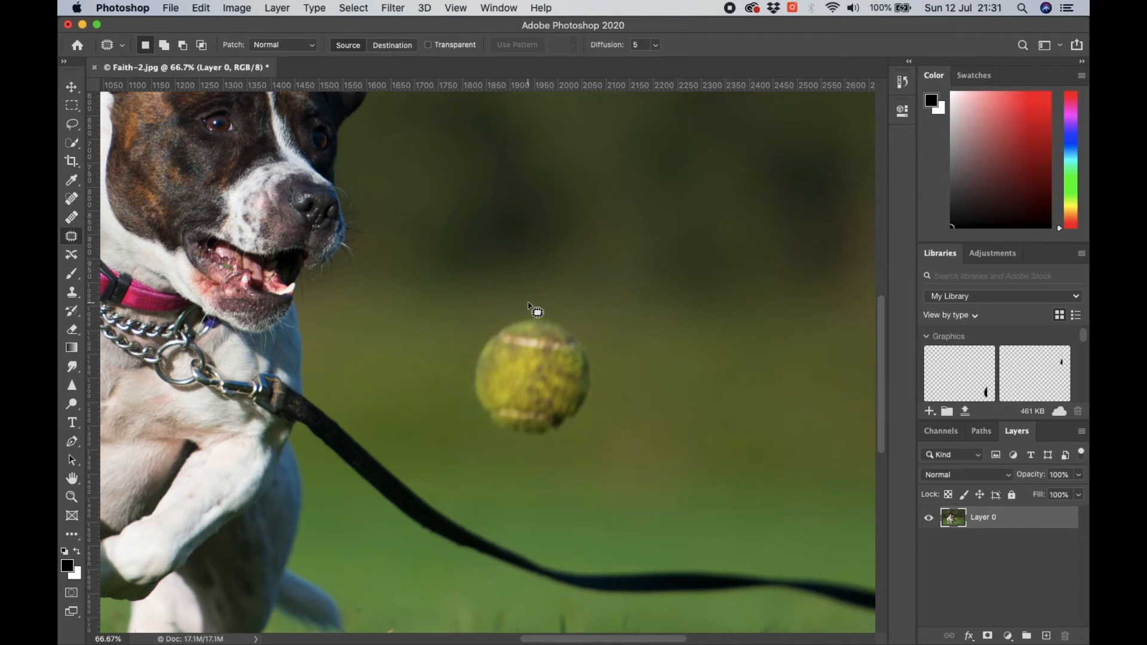
mouse_move(529, 303)
left_mouse_down()
mouse_move(437, 333)
mouse_move(432, 383)
mouse_move(468, 441)
mouse_move(551, 471)
mouse_move(630, 422)
mouse_move(638, 363)
mouse_move(593, 305)
mouse_move(527, 293)
mouse_move(499, 306)
left_mouse_up()
left_click_drag(535, 376, 773, 385)
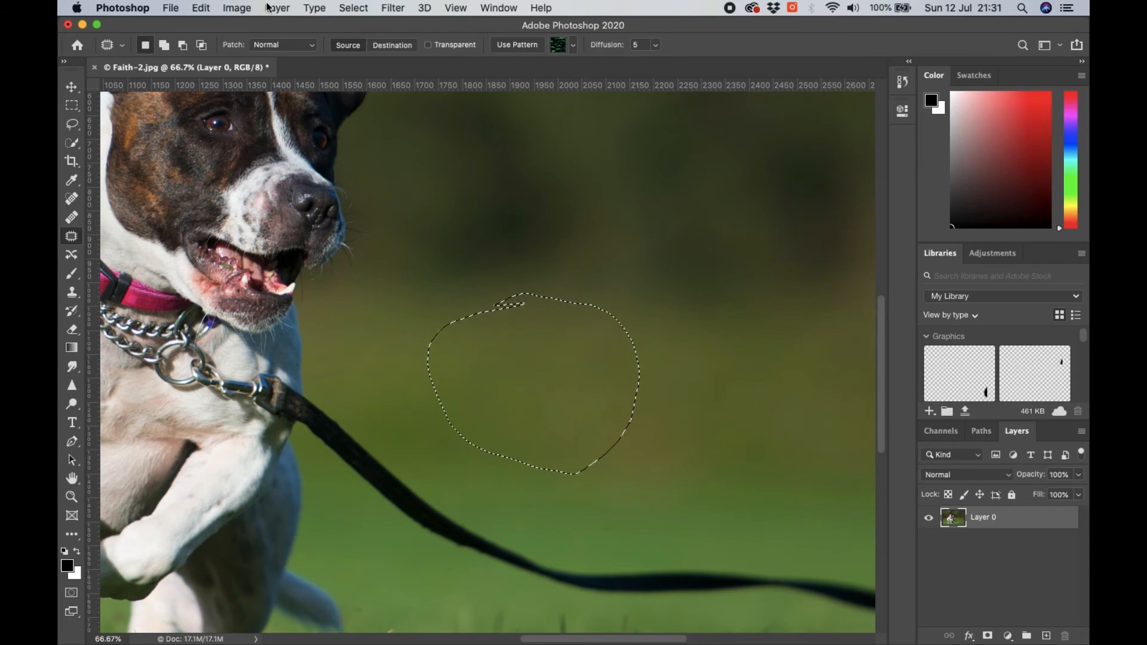
left_click(548, 187)
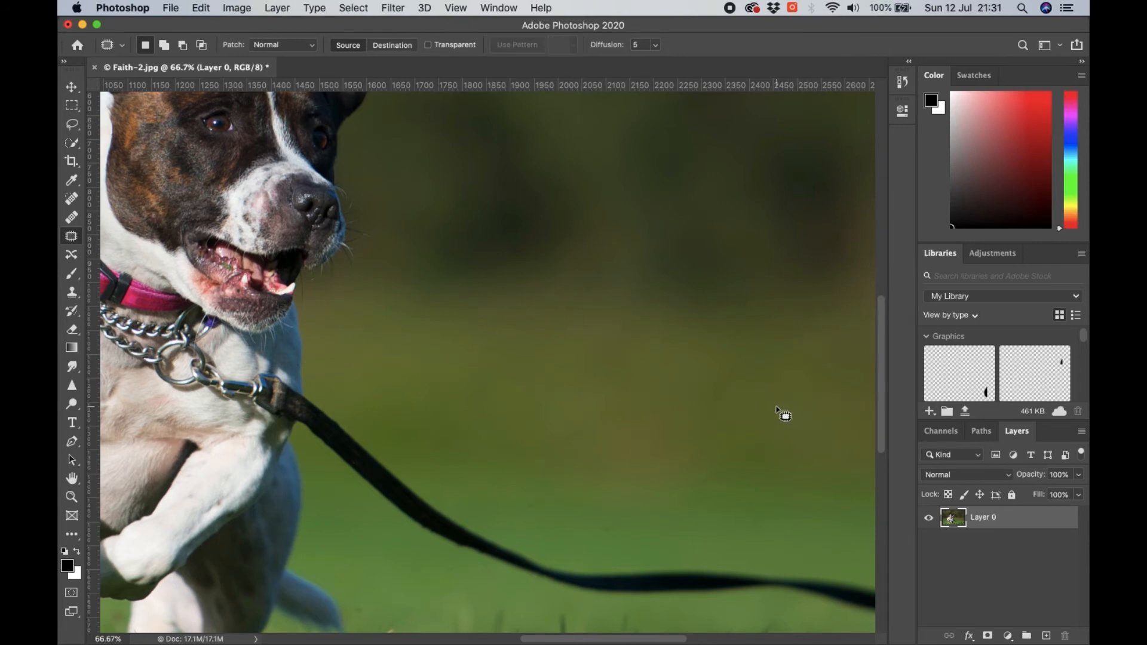
key("super+minus")
key("super+minus")
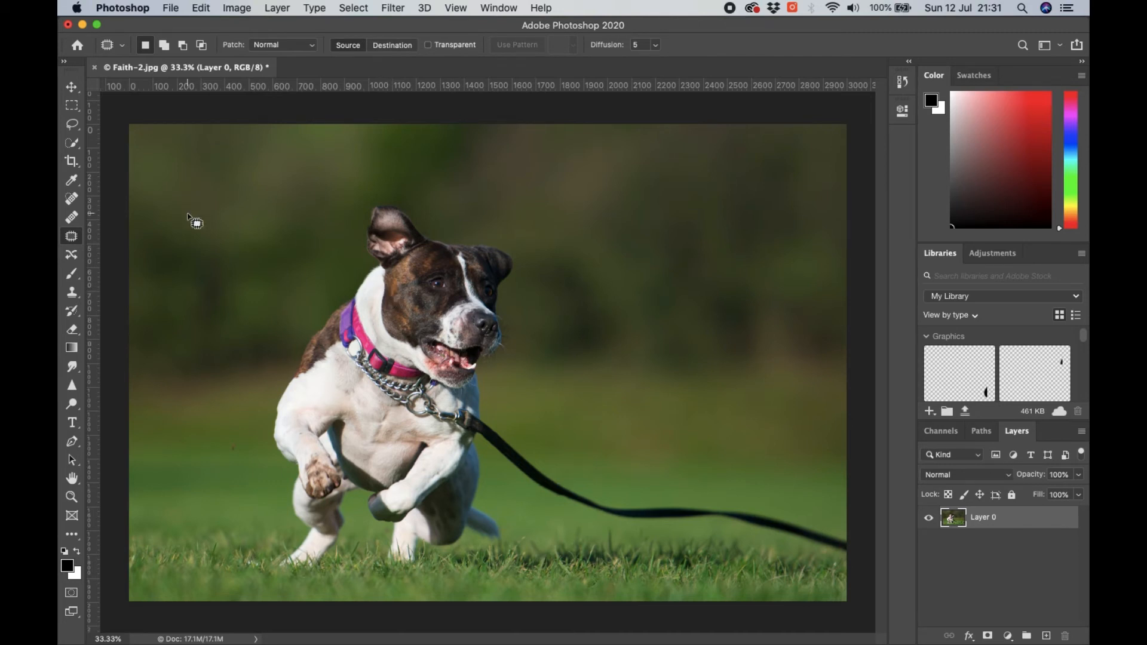
- Select a rectangular area of blurred background beside the dog's head with the Rectangular Marquee tool
left_click(72, 108)
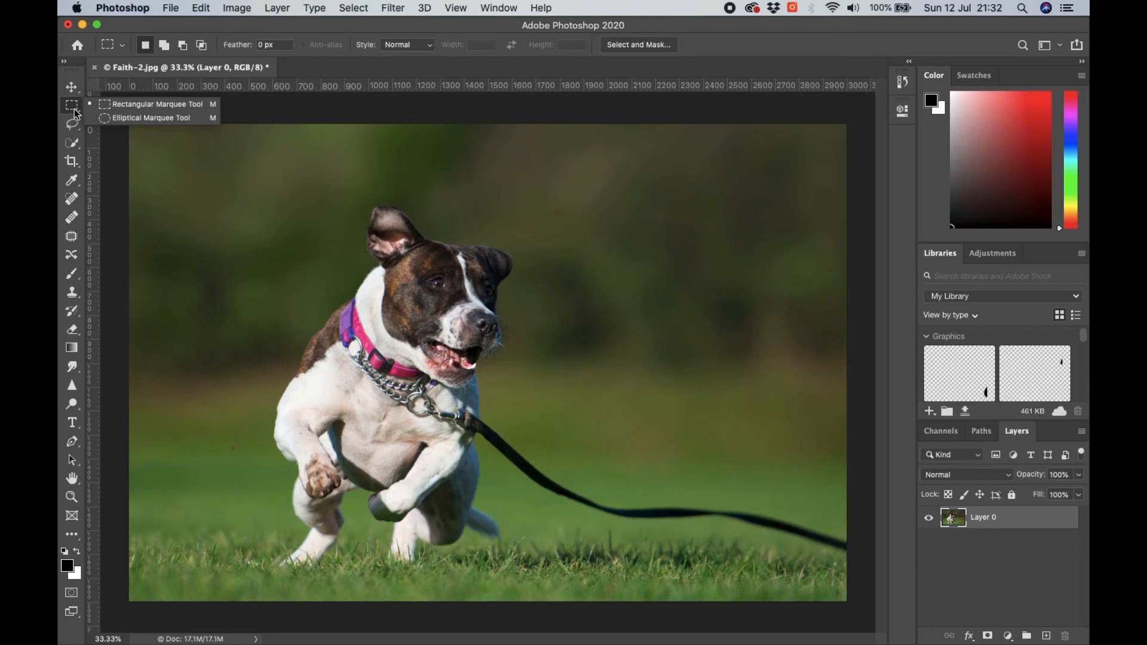
left_click(72, 111)
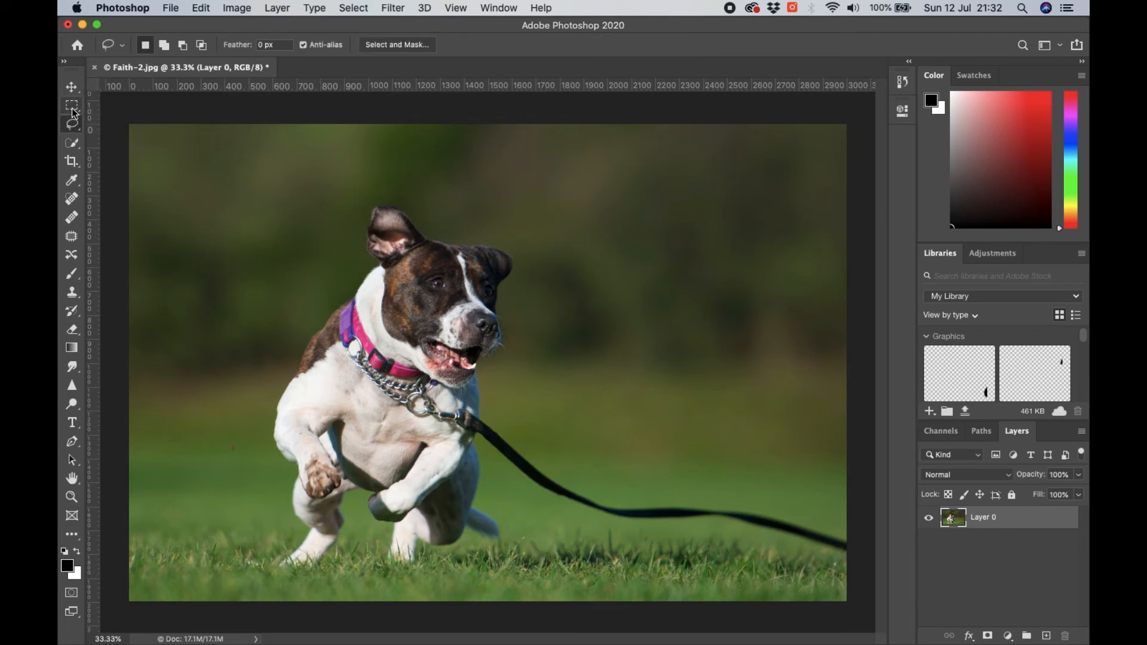
left_click(72, 111)
left_click_drag(72, 109, 129, 104)
left_click_drag(548, 244, 686, 368)
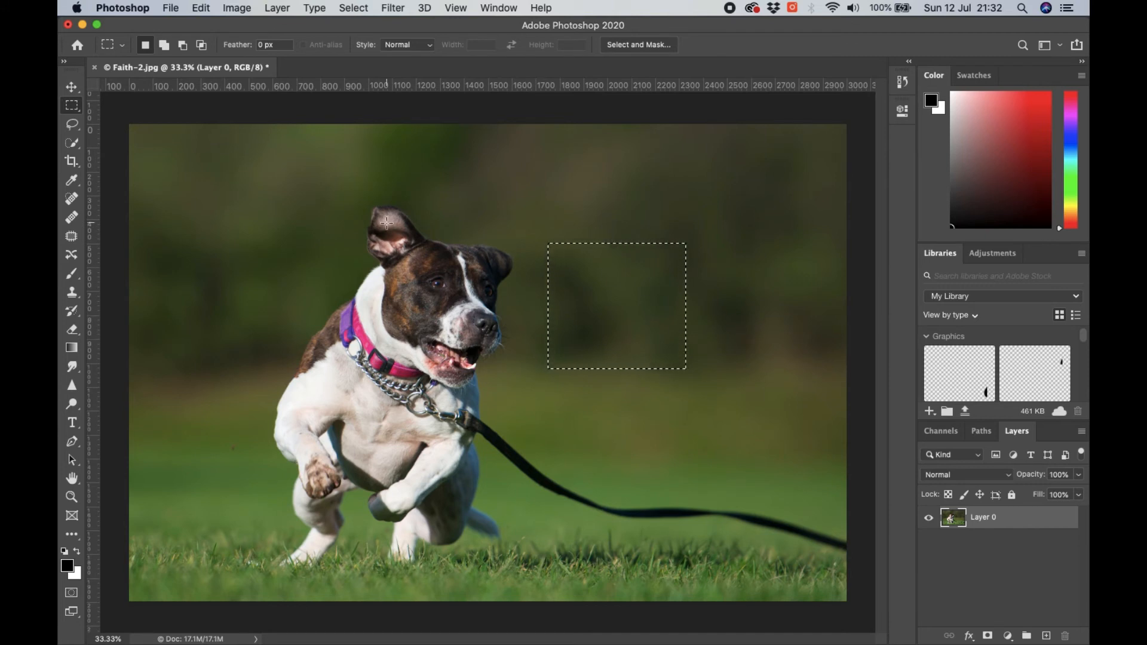
- Copy the selected background area onto a new layer, and hide and reshow Layer 0 to inspect the copy
key("super+c")
key("super+v")
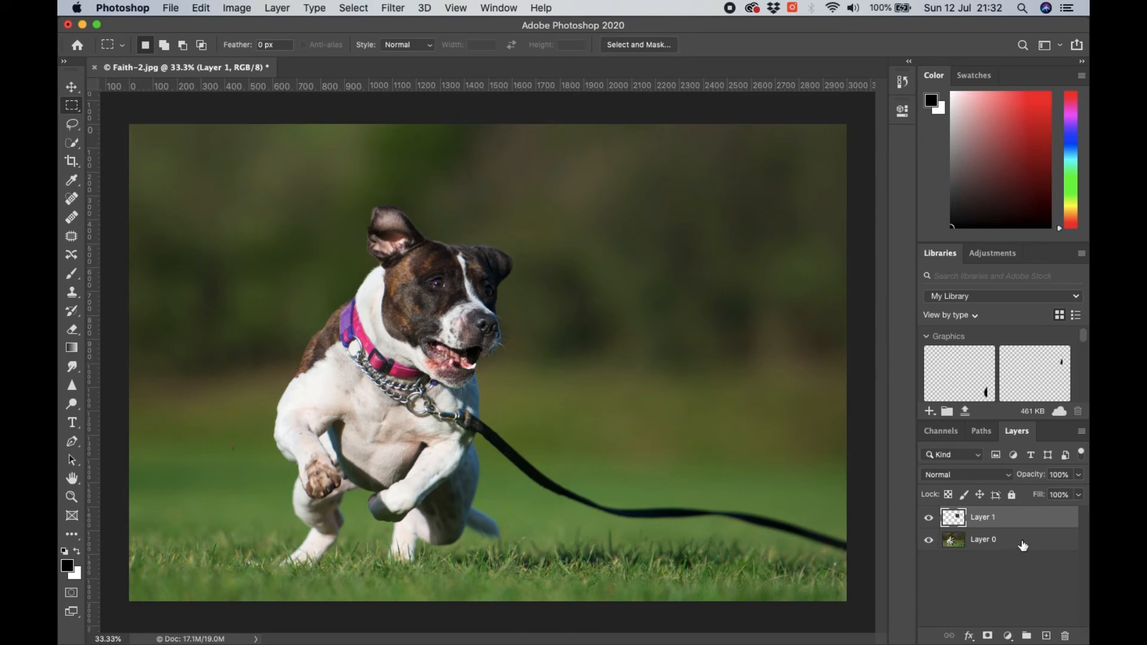
left_click(929, 541)
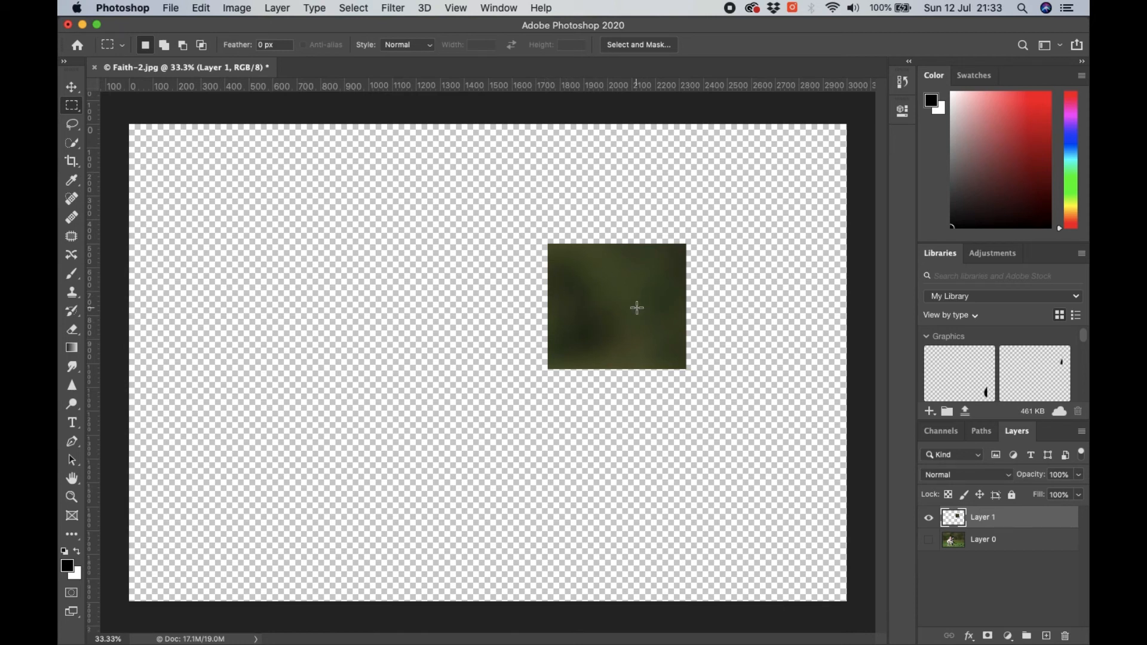
left_click(929, 541)
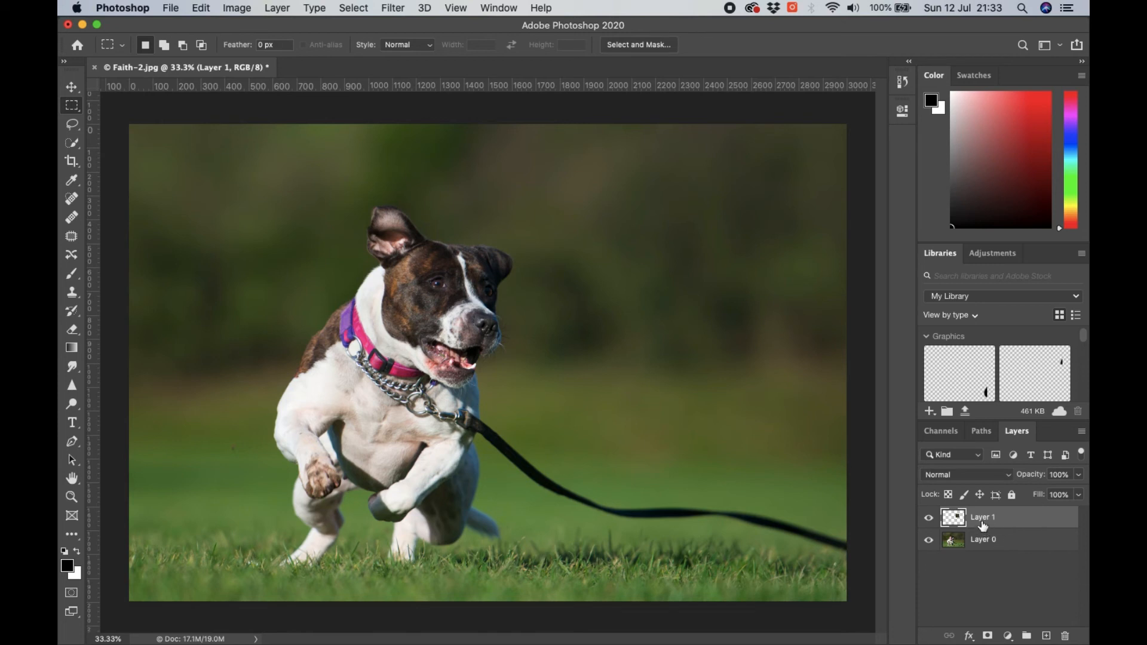
- Move the copied background rectangle on Layer 1 over the dog's face with the Move tool
left_click(71, 88)
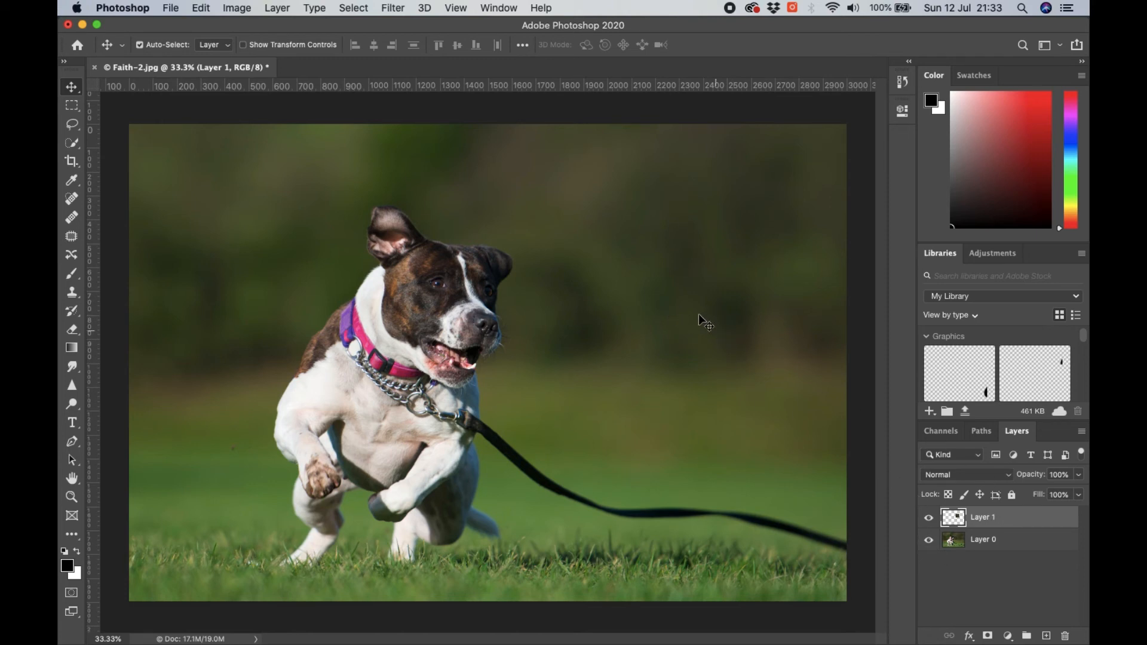
left_click_drag(698, 314, 516, 284)
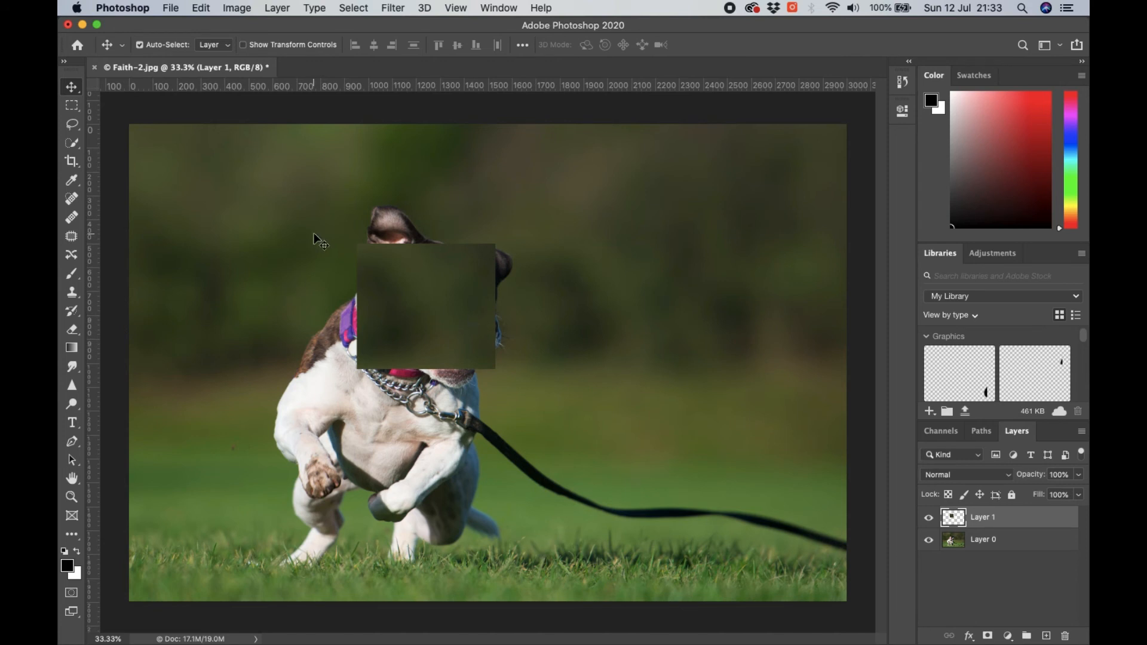
- Move the copied background rectangle on Layer 1 off the dog's face into the blurred background to the right of its head
left_click_drag(421, 310, 705, 329)
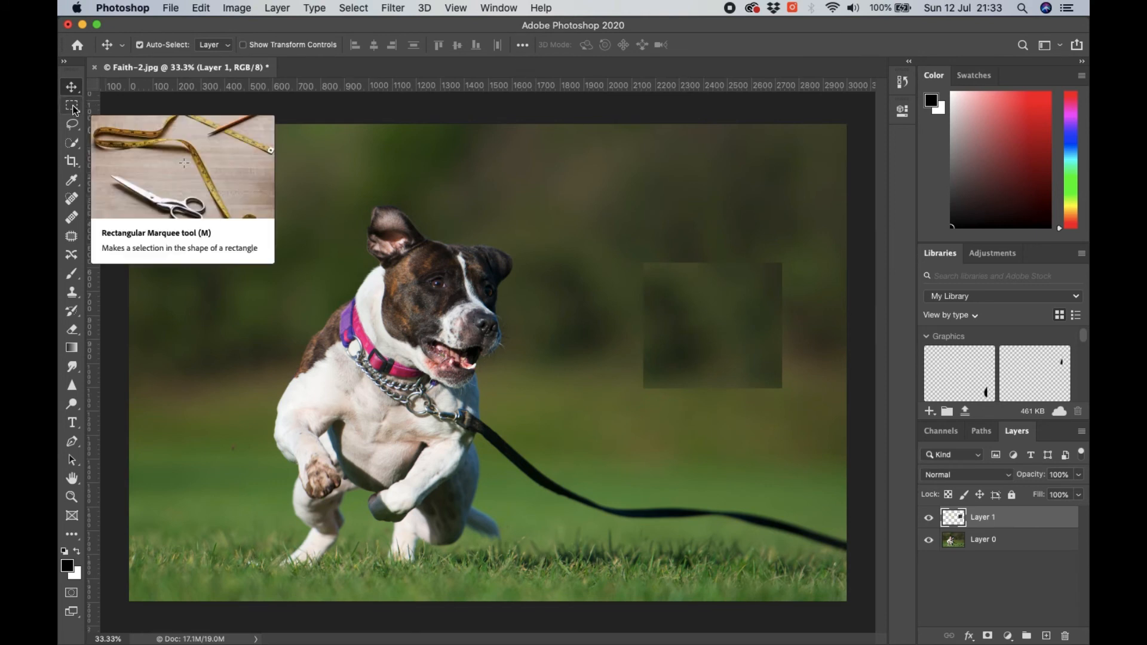
- Draw an elliptical selection in the background to the right of the dog's head with the Elliptical Marquee tool, and deselect it
left_click_drag(73, 108, 73, 108)
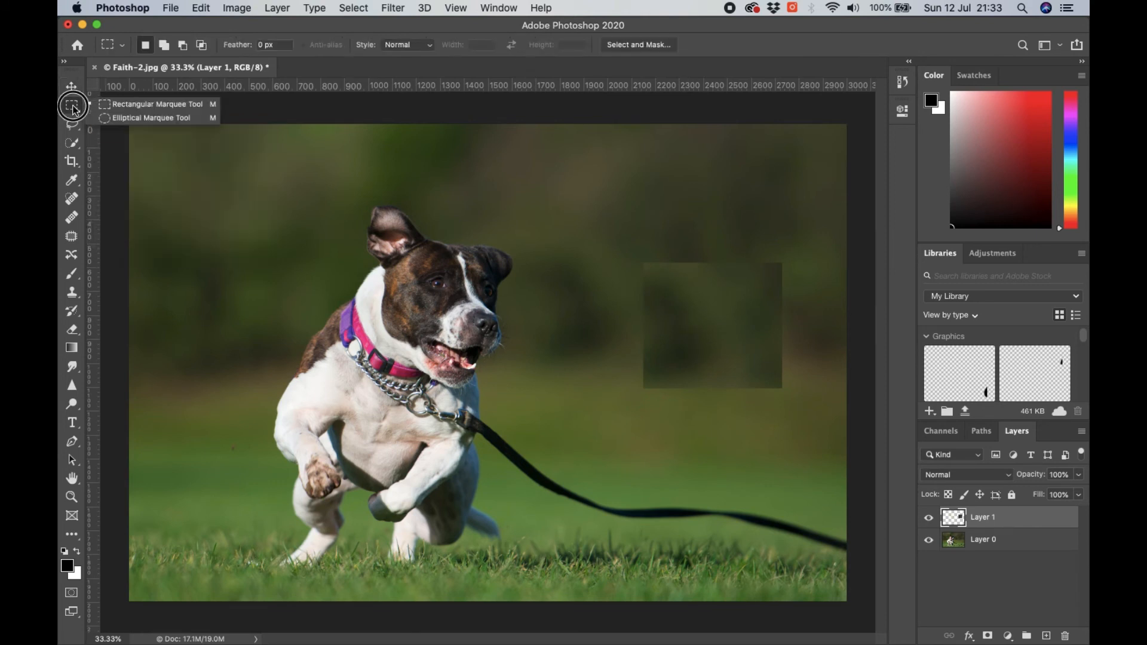
left_click(123, 116)
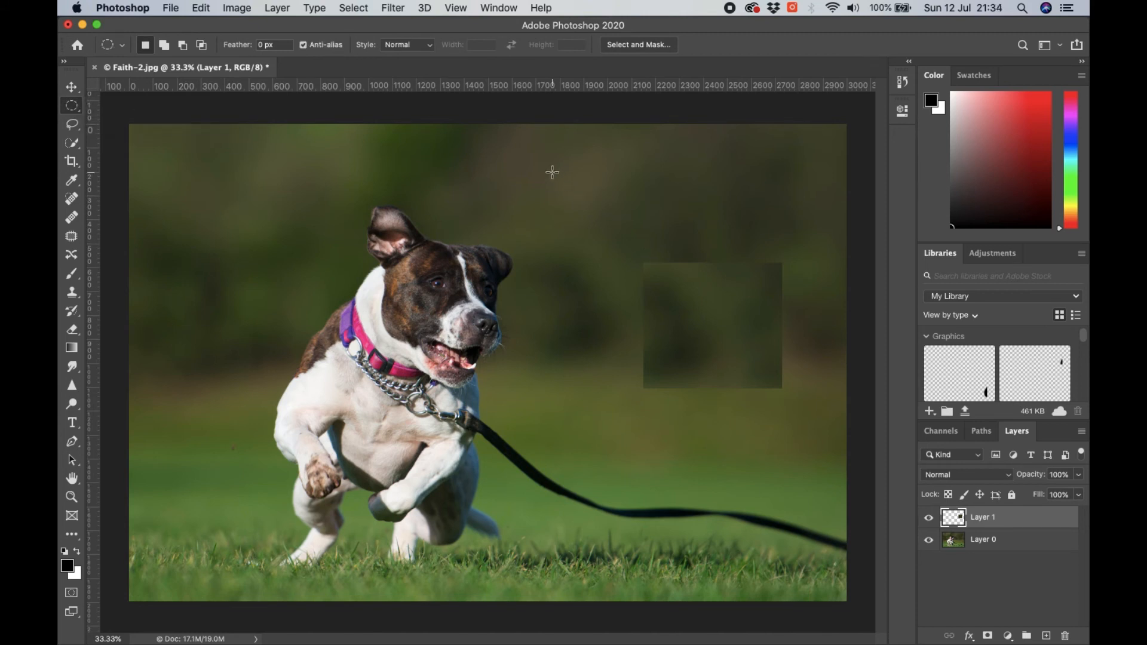
left_click_drag(546, 168, 680, 304)
key("super+d")
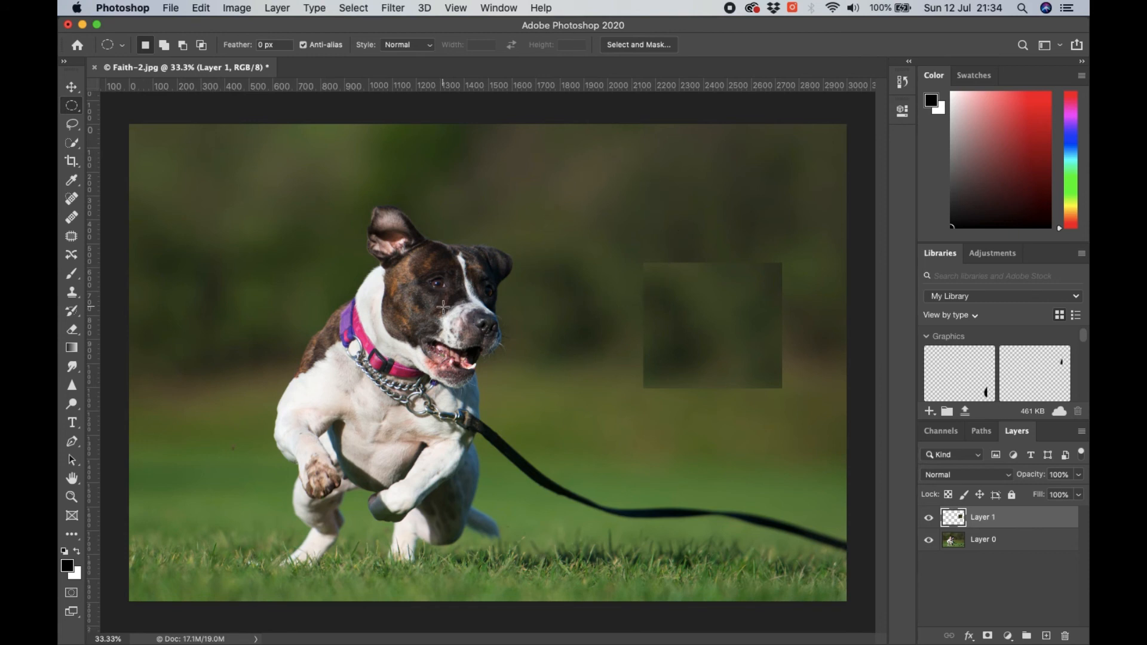
- Outline the far end of the leash with the Lasso tool and delete the enclosed area from Layer 0
left_click(73, 126)
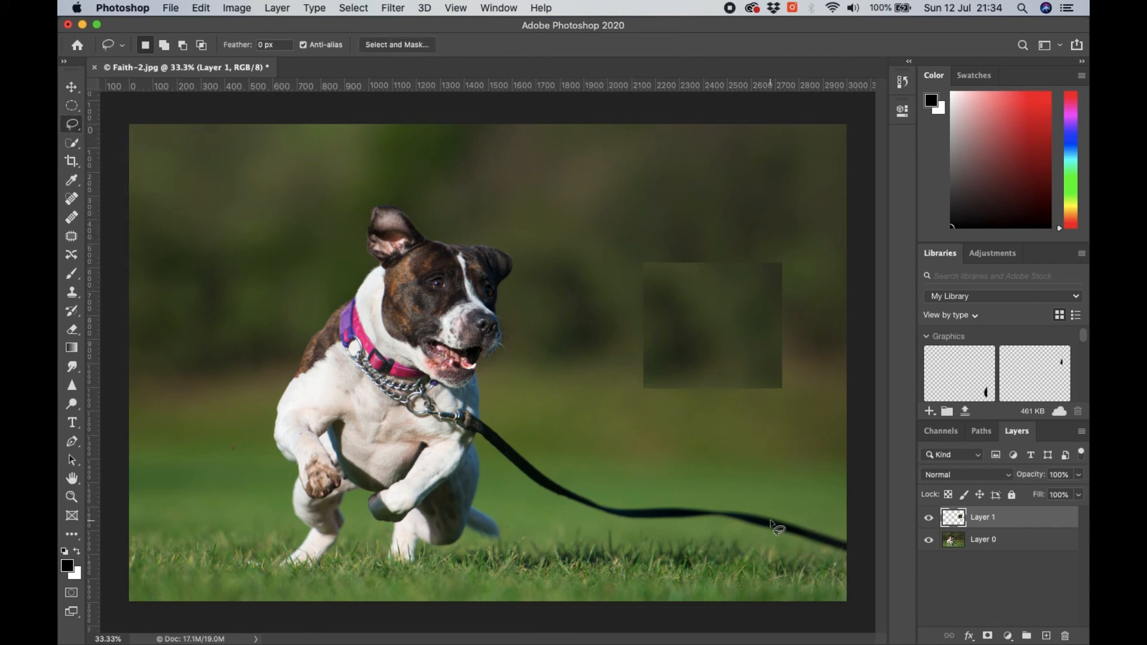
mouse_move(850, 529)
left_mouse_down()
mouse_move(788, 504)
mouse_move(704, 495)
left_mouse_up()
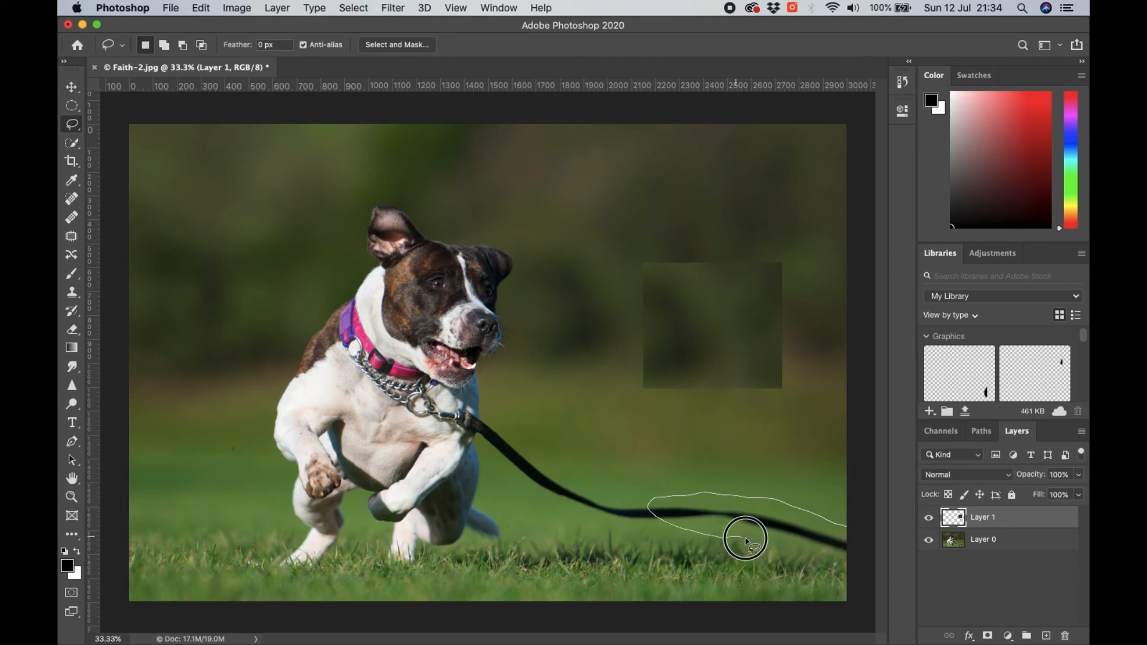
mouse_move(745, 539)
left_mouse_down()
mouse_move(827, 560)
mouse_move(848, 558)
mouse_move(852, 525)
mouse_move(861, 536)
left_mouse_up()
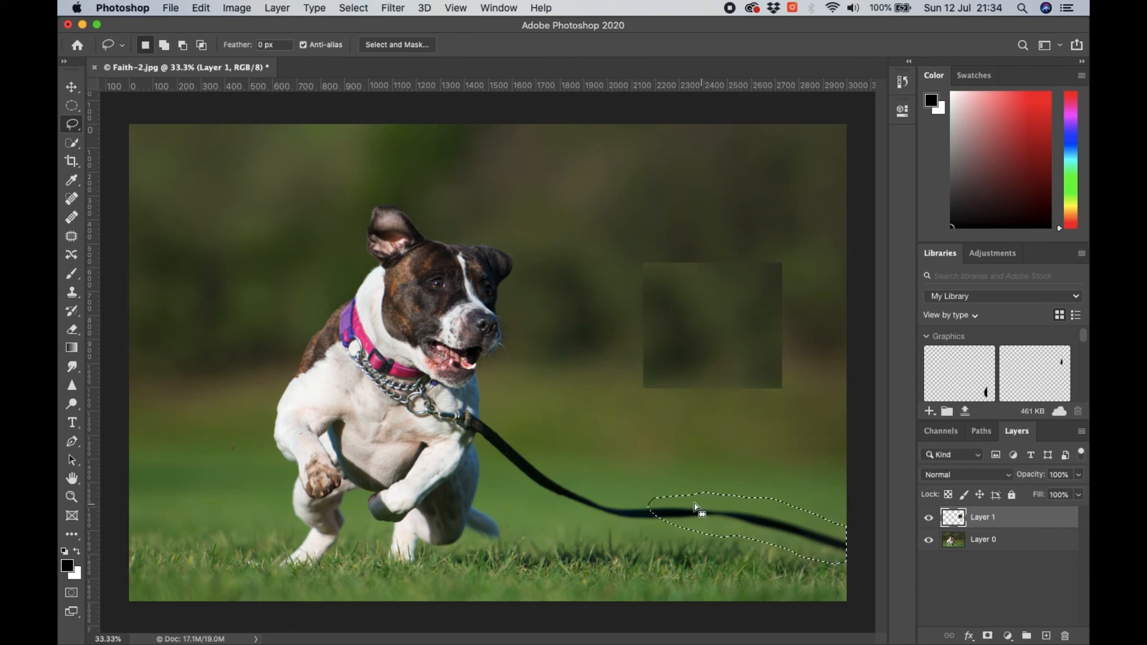
left_click(1041, 542)
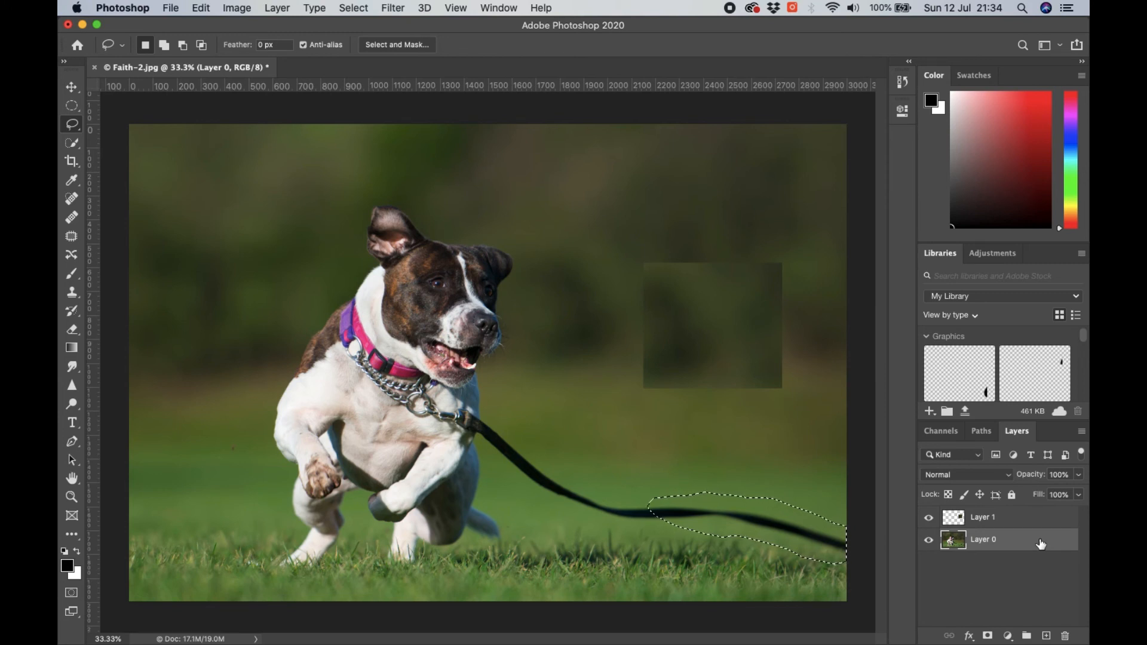
key("Delete")
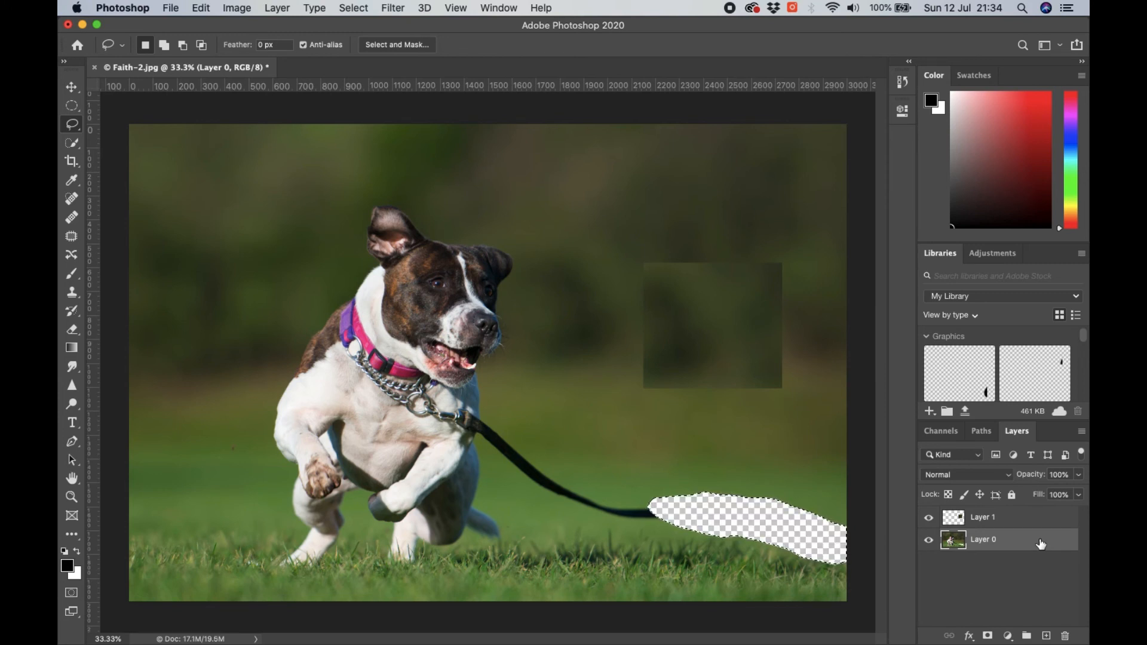
- Undo the deletion of the leash area on Layer 0 and clear the lasso selection
key("super+d")
key("super+z")
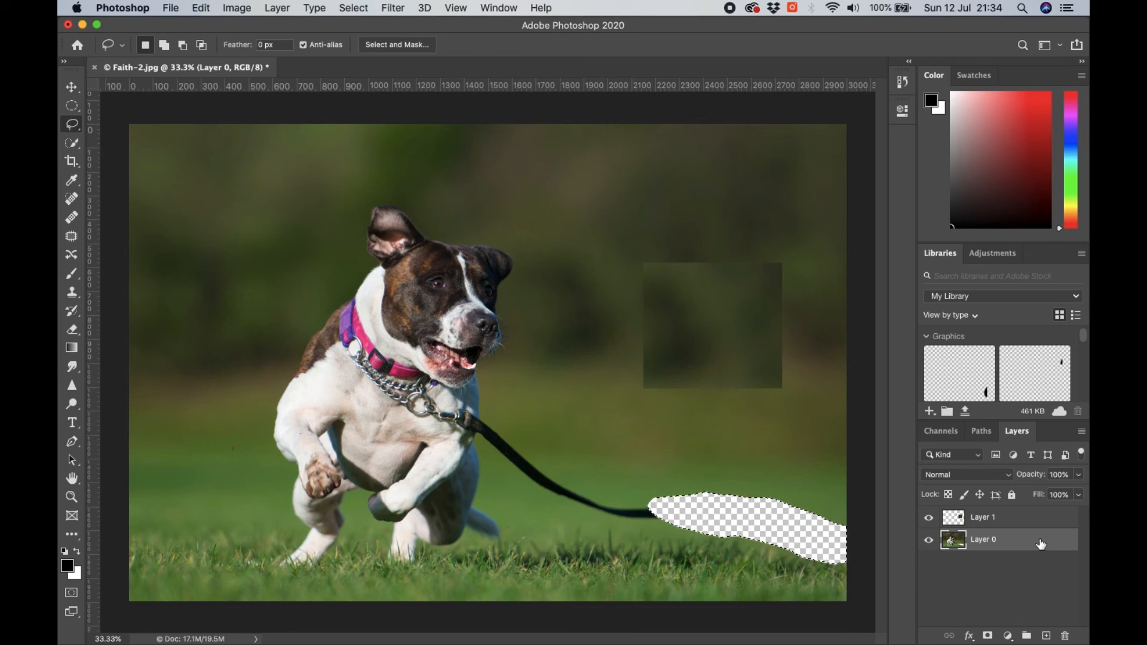
key("super+z")
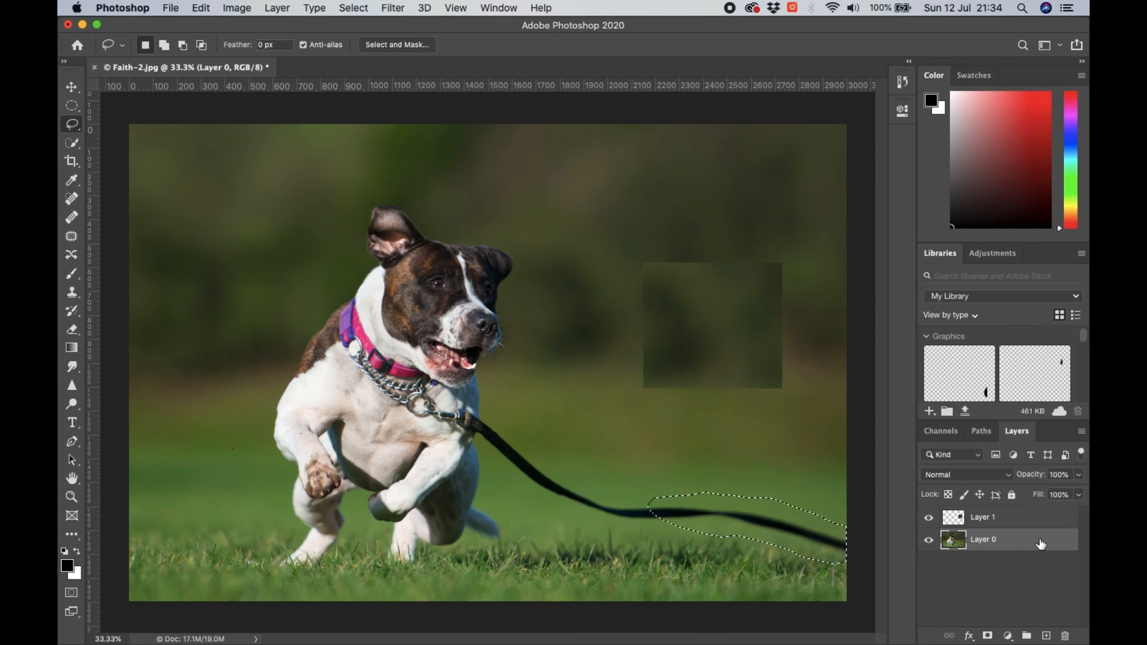
key("super+d")
- Try the Crop tool on the dog photo and close the crop frame
left_click(74, 164)
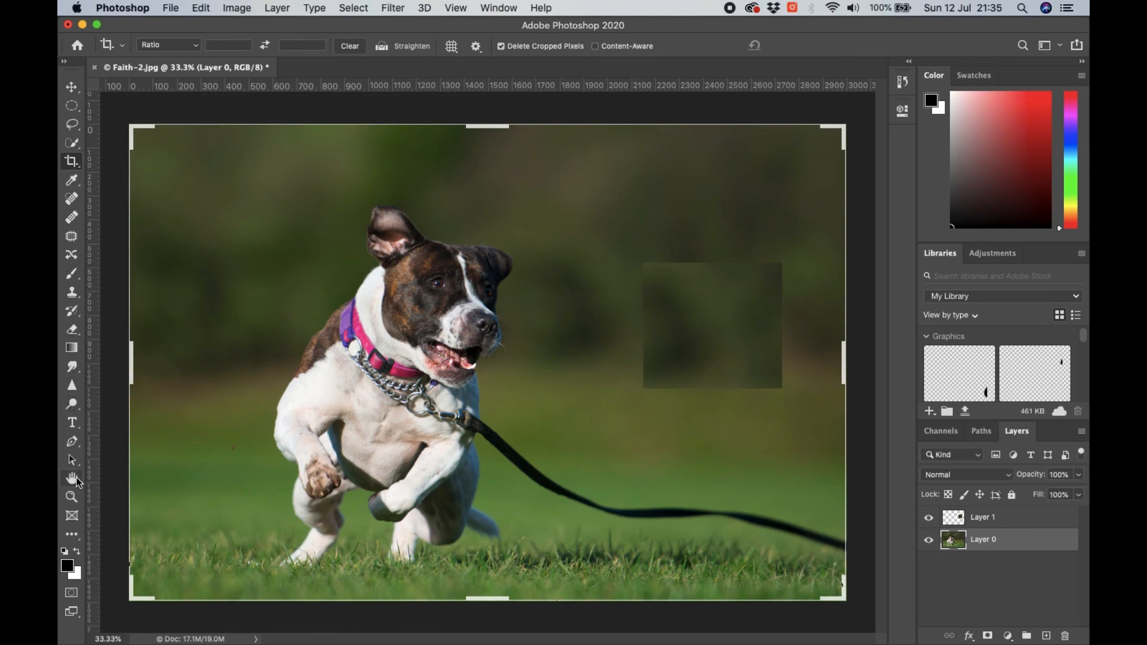
double_click(750, 399)
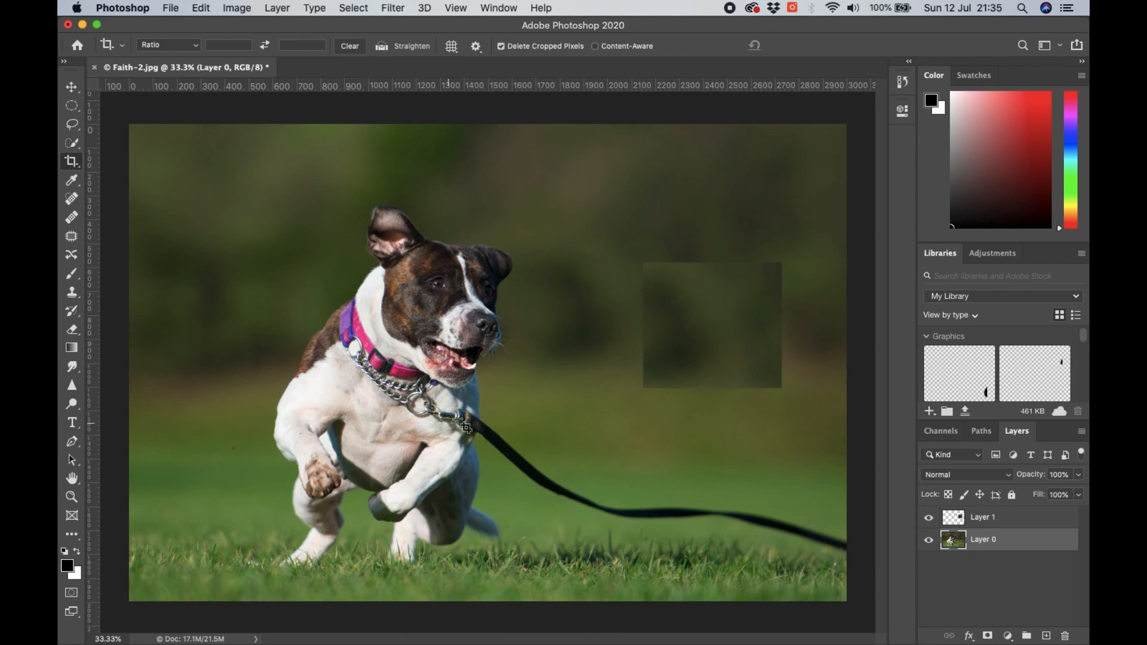
- Zoom in to 200% on the leash clip below the dog's chin and pan along the leash to inspect it
left_click(72, 498)
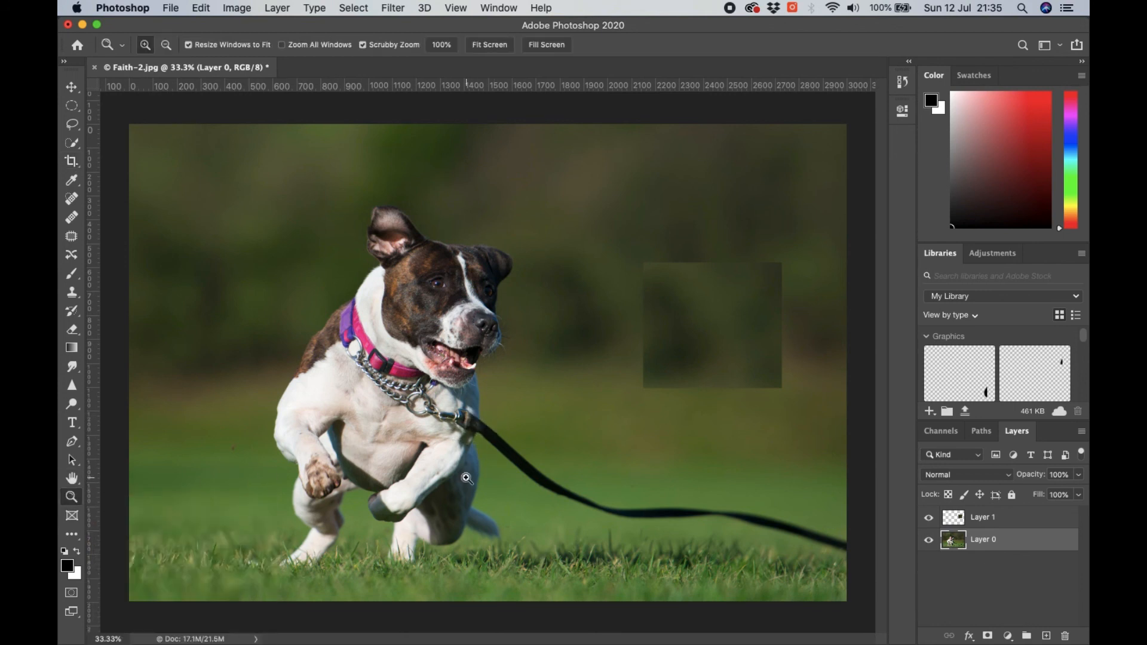
left_click(484, 416)
left_click(481, 419)
left_click(478, 423)
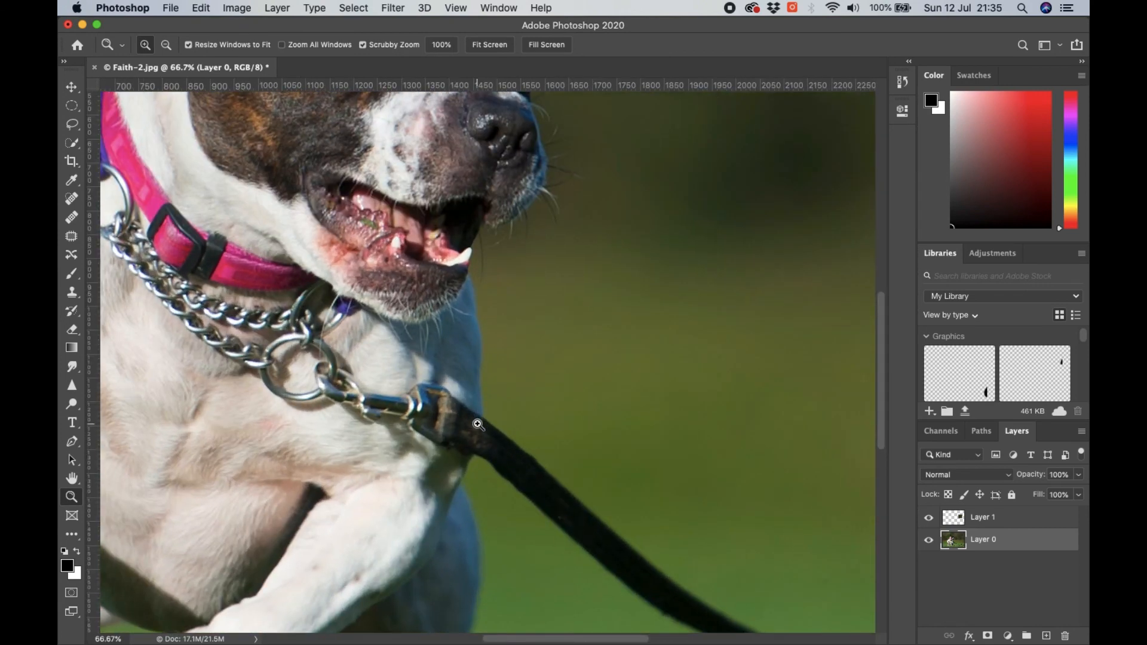
left_click(478, 424)
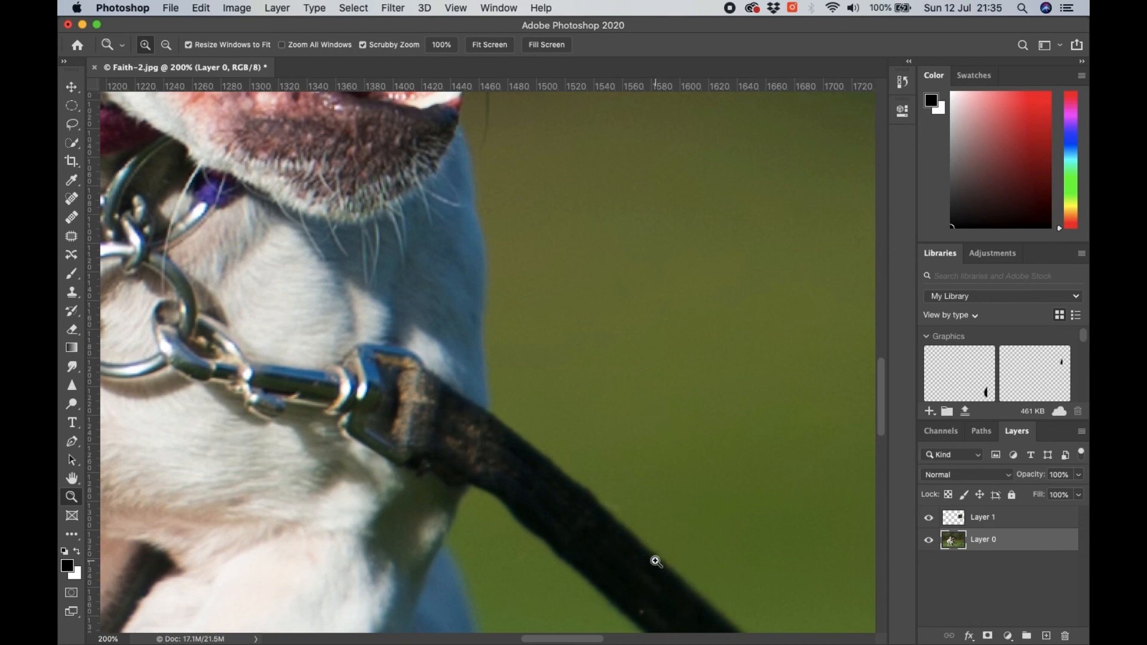
mouse_move(563, 640)
left_mouse_down()
mouse_move(602, 638)
mouse_move(549, 639)
mouse_move(560, 640)
left_mouse_up()
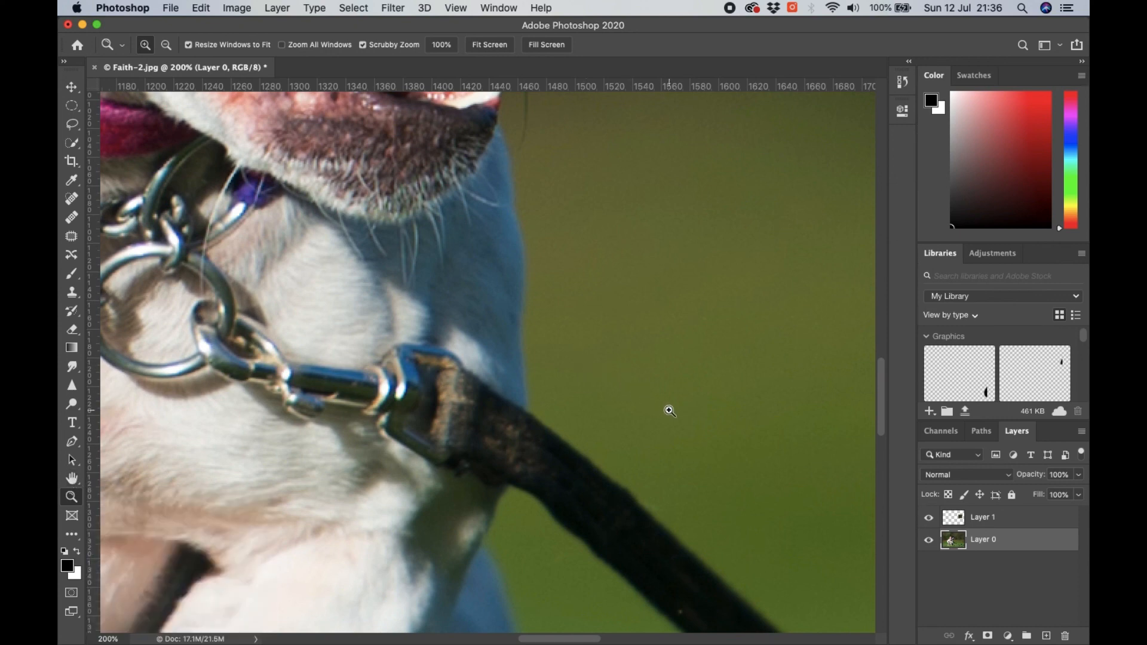
left_click_drag(676, 433, 361, 239)
left_click_drag(667, 467, 593, 369)
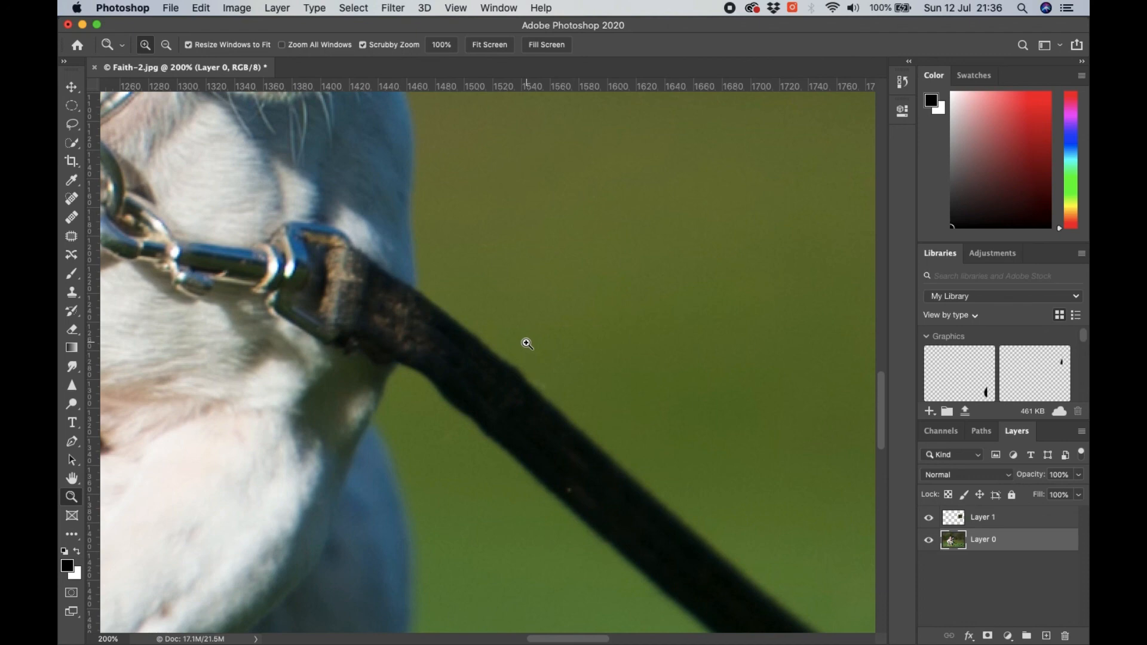
- Zoom back out and fit the whole dog photo to the window
key("super+minus")
key("super+minus")
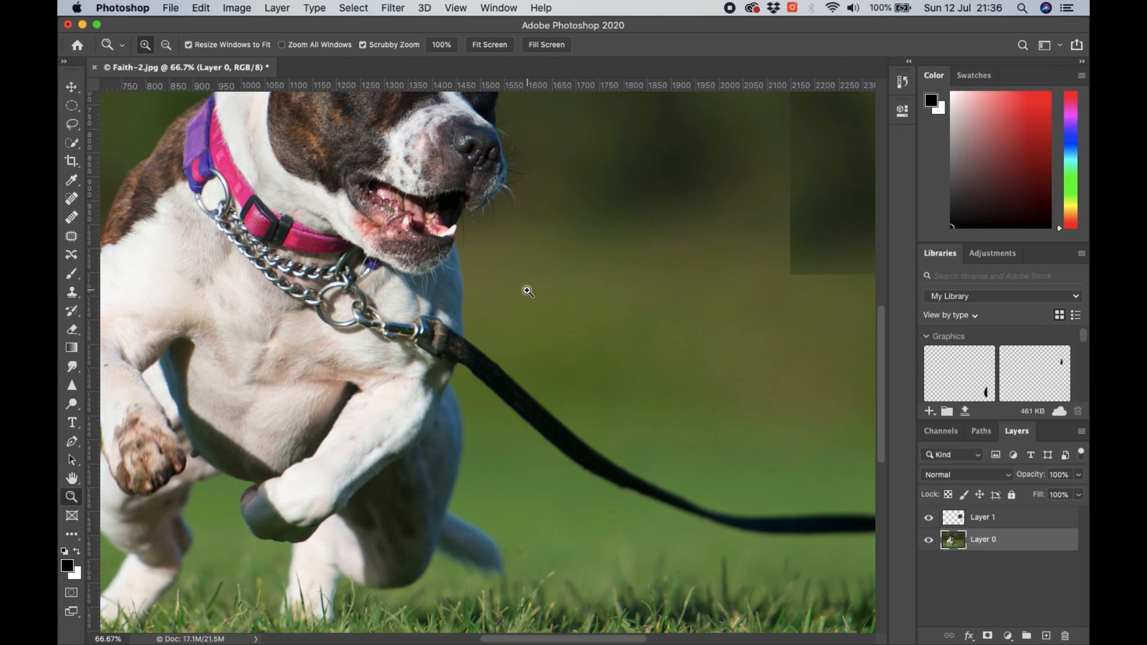
key("super+0")
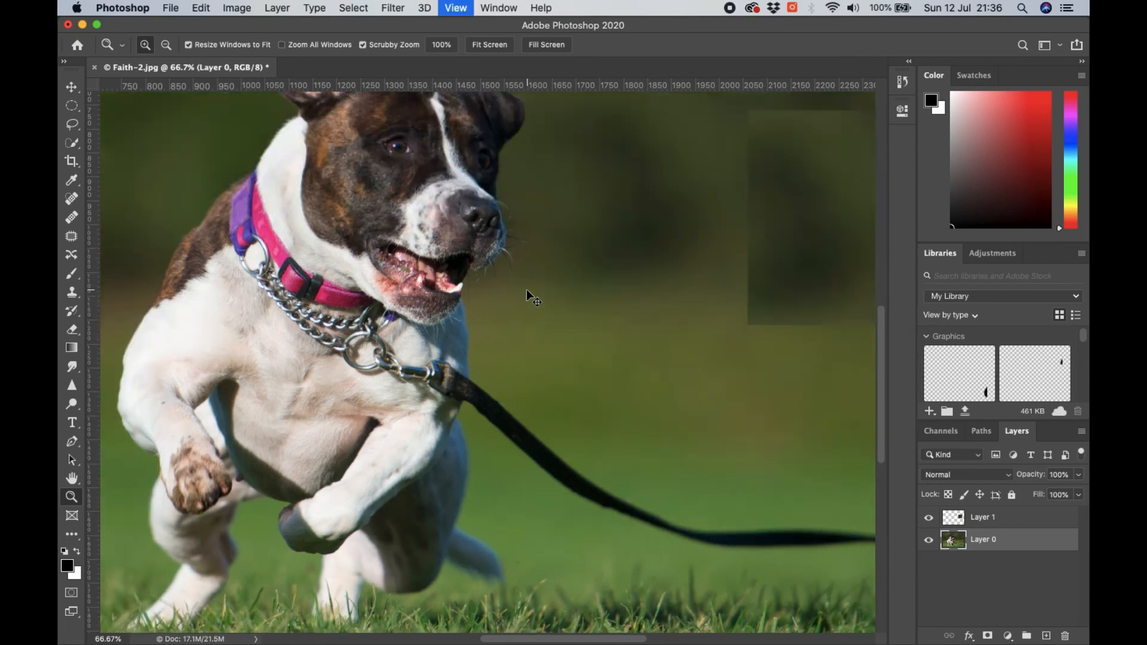